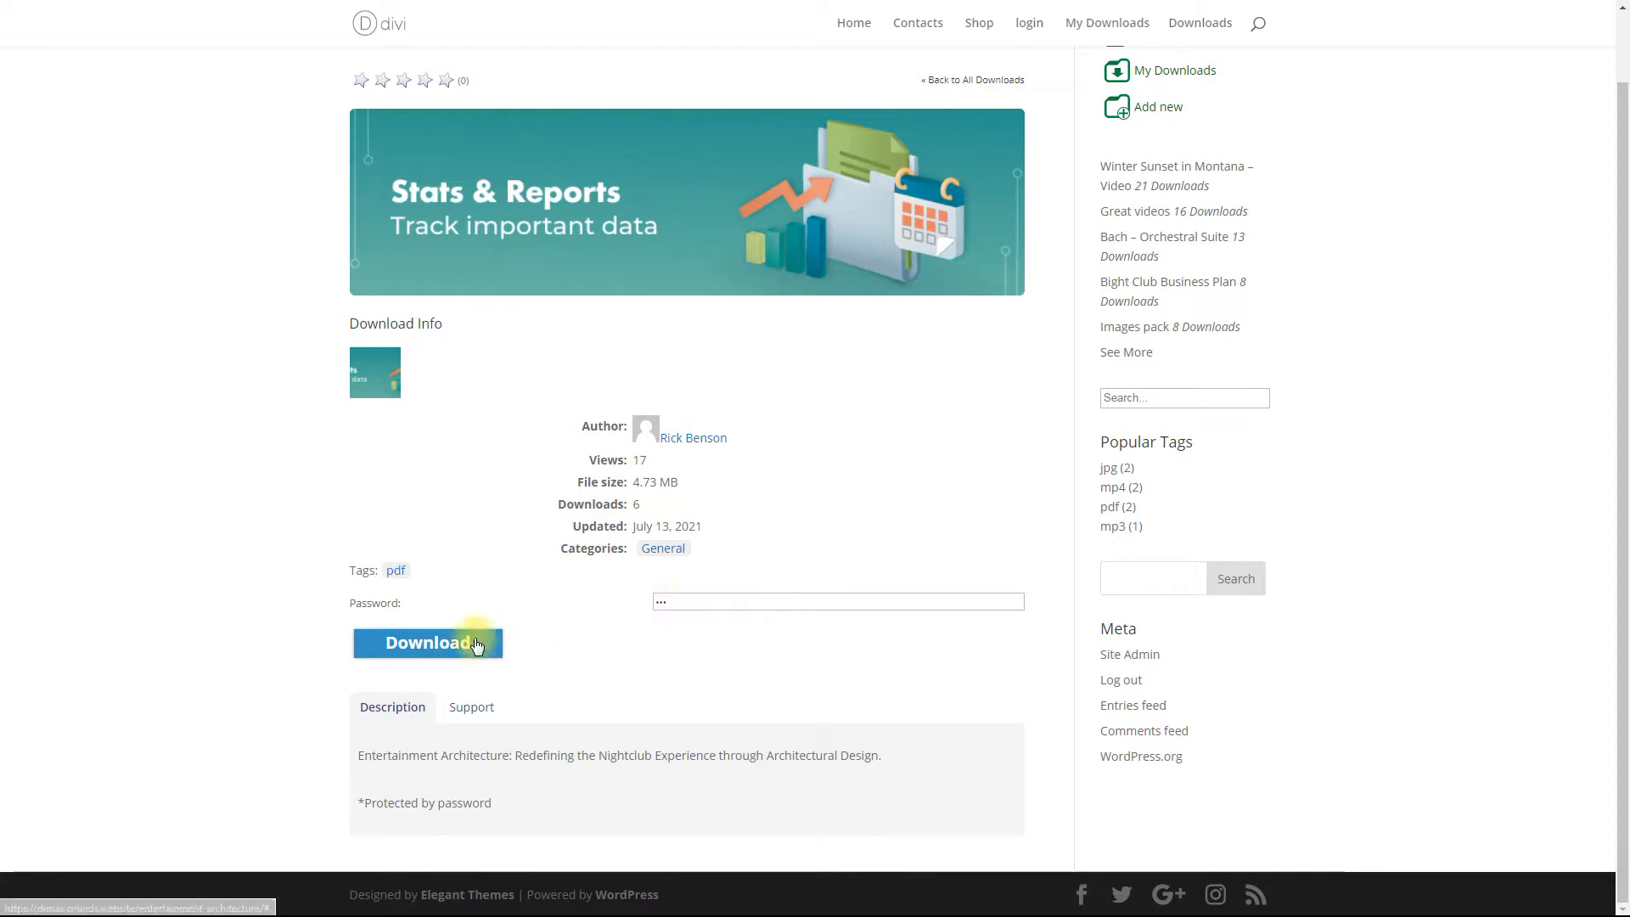
# Step: Download Entertainment Architecture, then play and download the Winter Sunset in Montana video
pyautogui.click(474, 643)
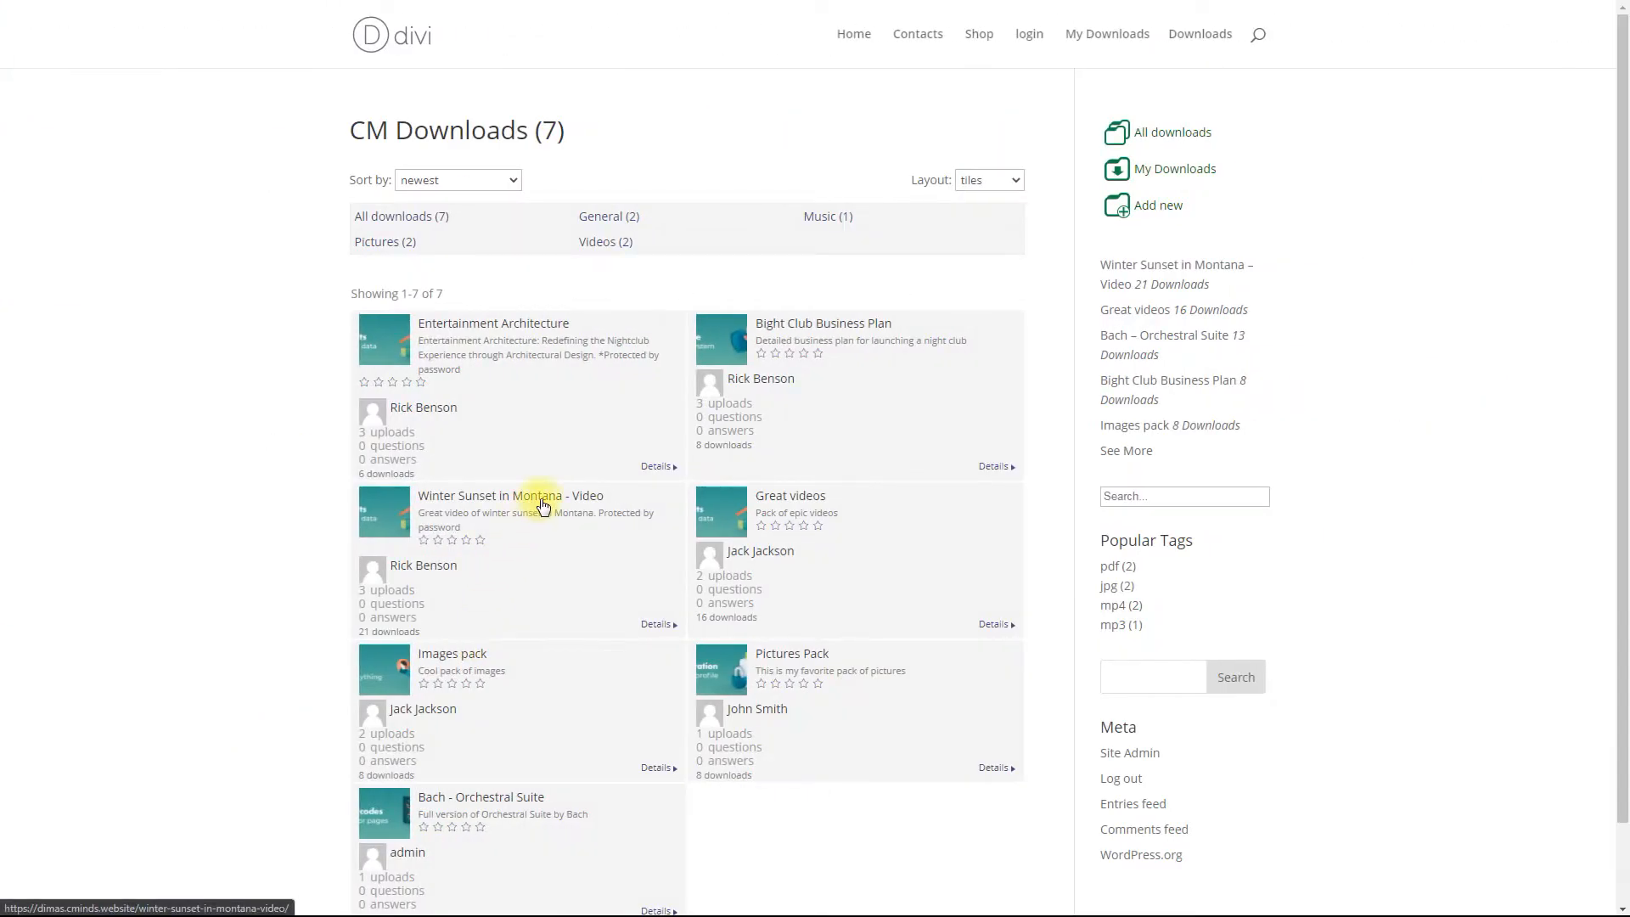
pyautogui.click(543, 499)
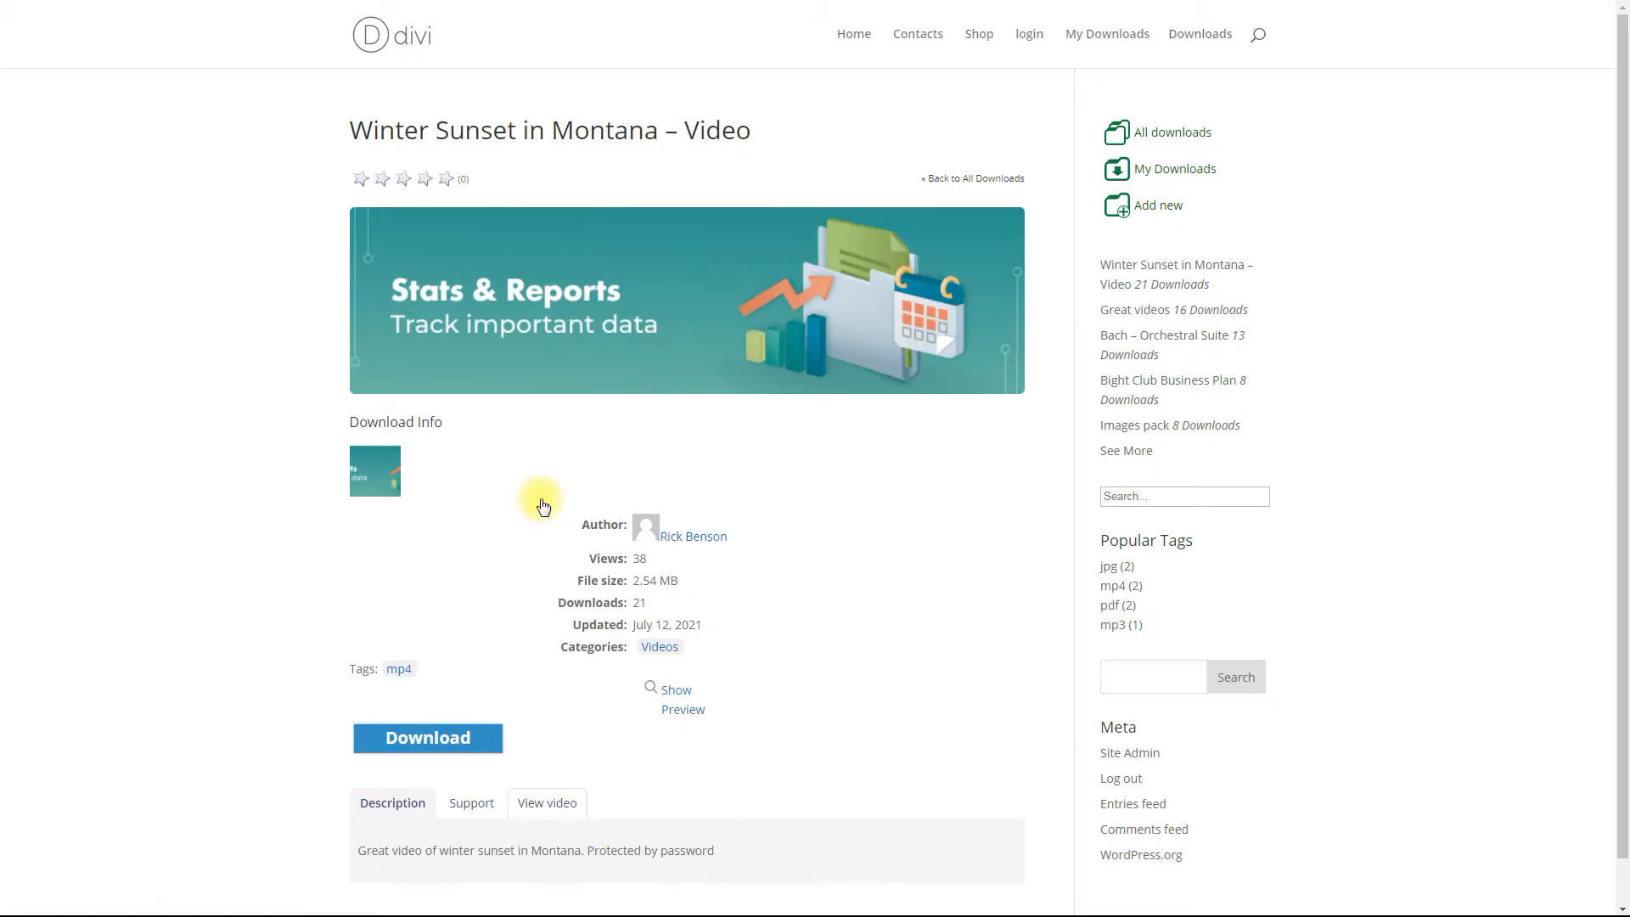
pyautogui.scroll(-1, 541, 500)
pyautogui.click(552, 750)
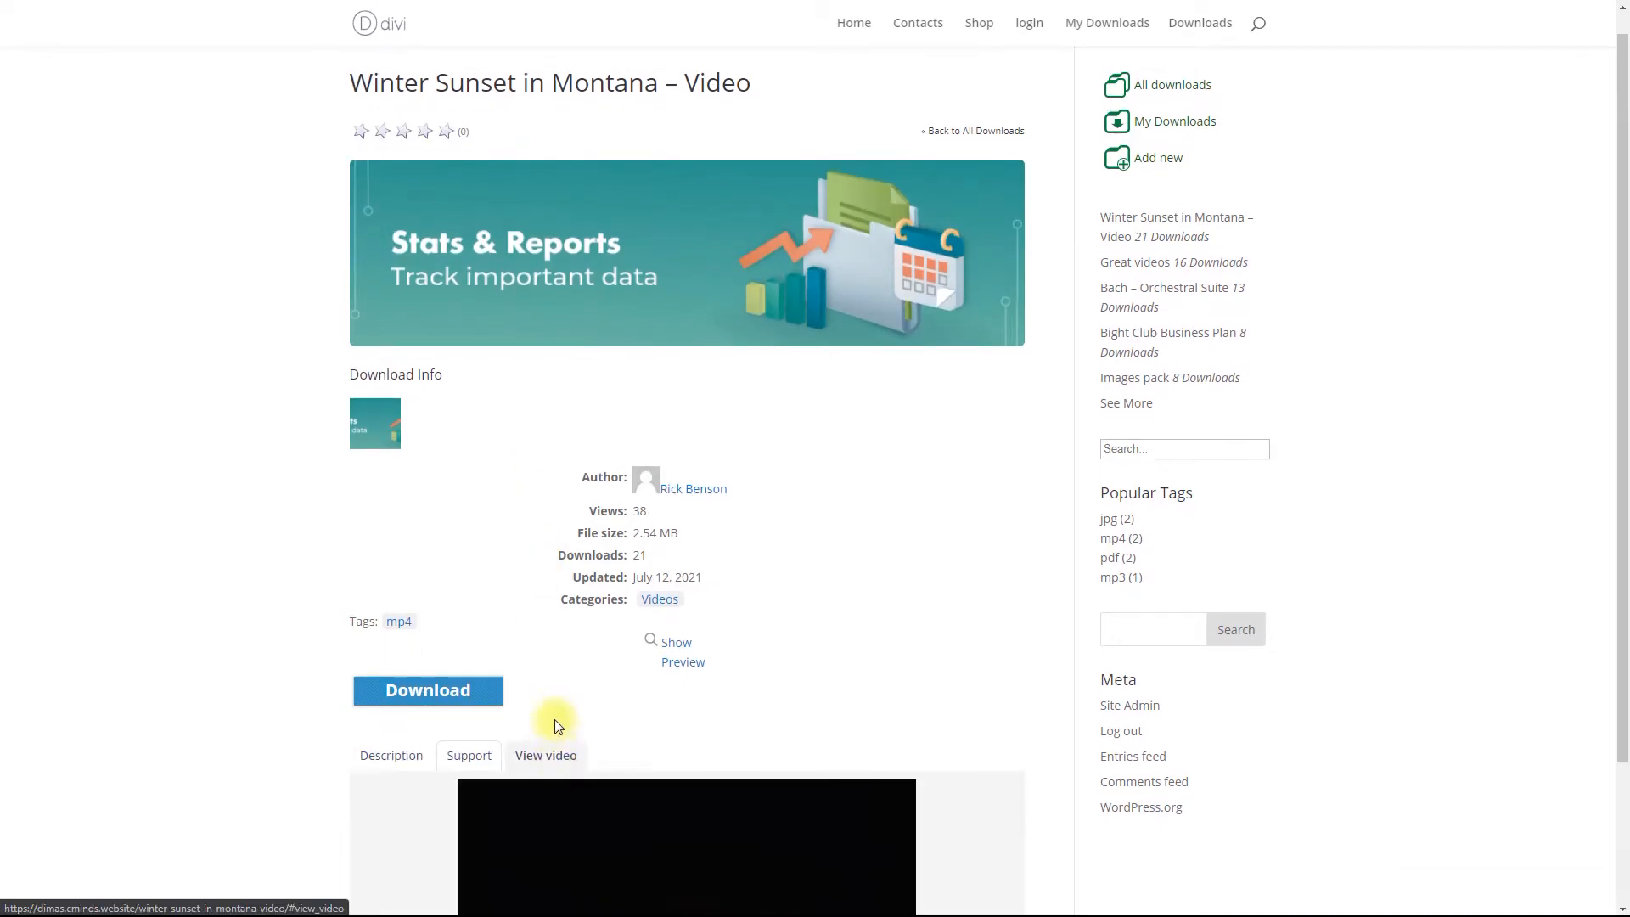
pyautogui.scroll(-2, 553, 736)
pyautogui.click(478, 787)
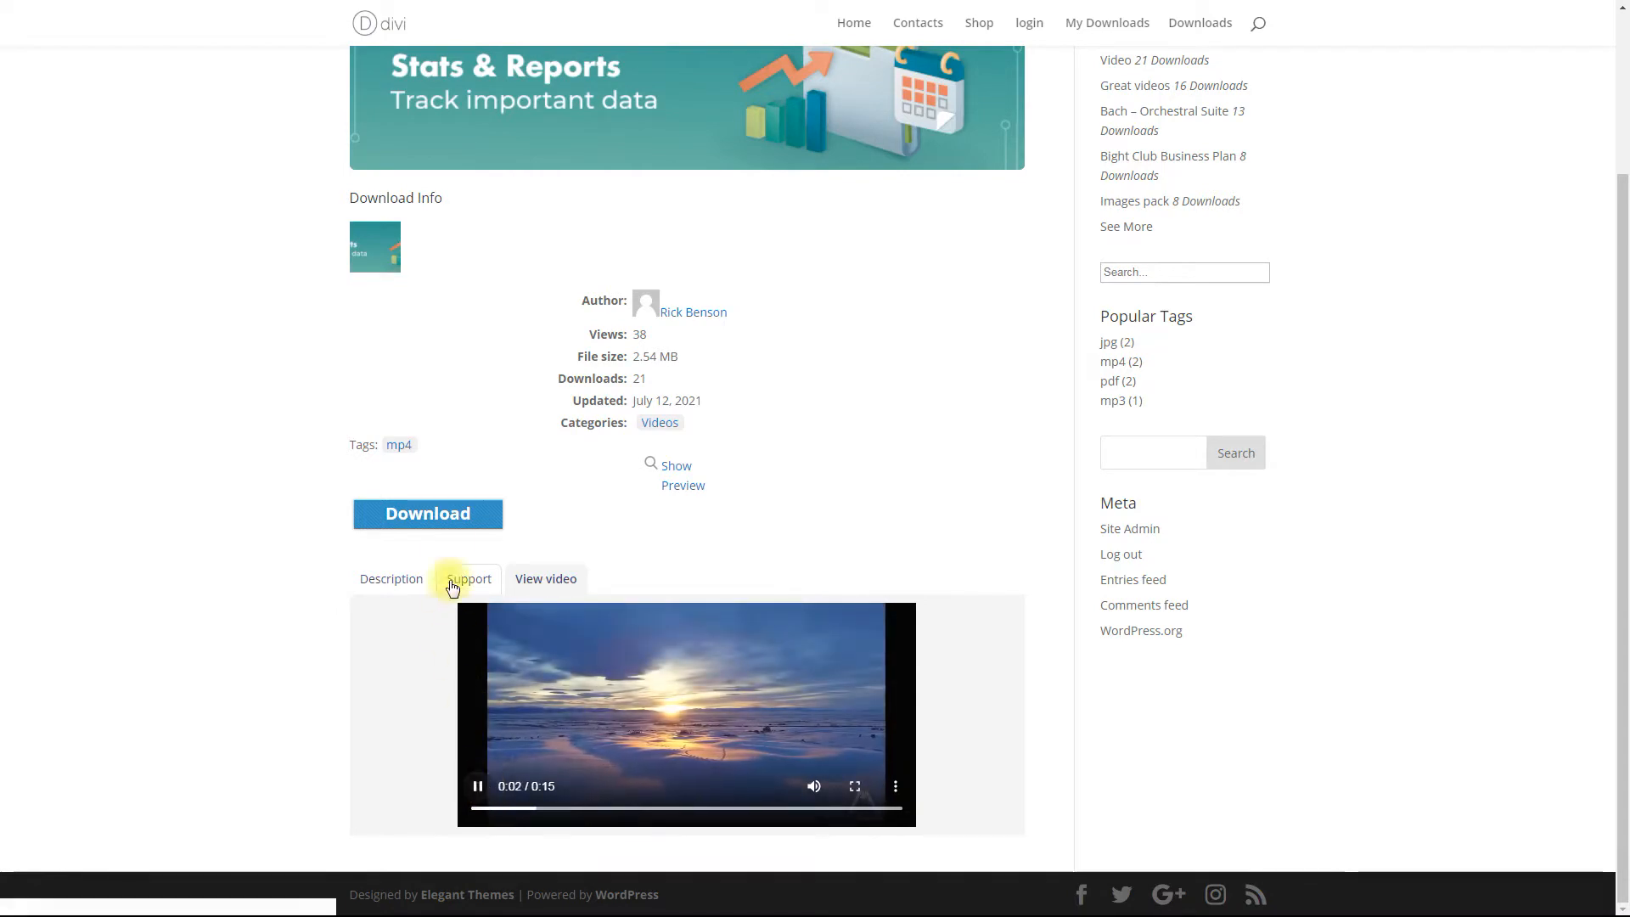
pyautogui.click(455, 511)
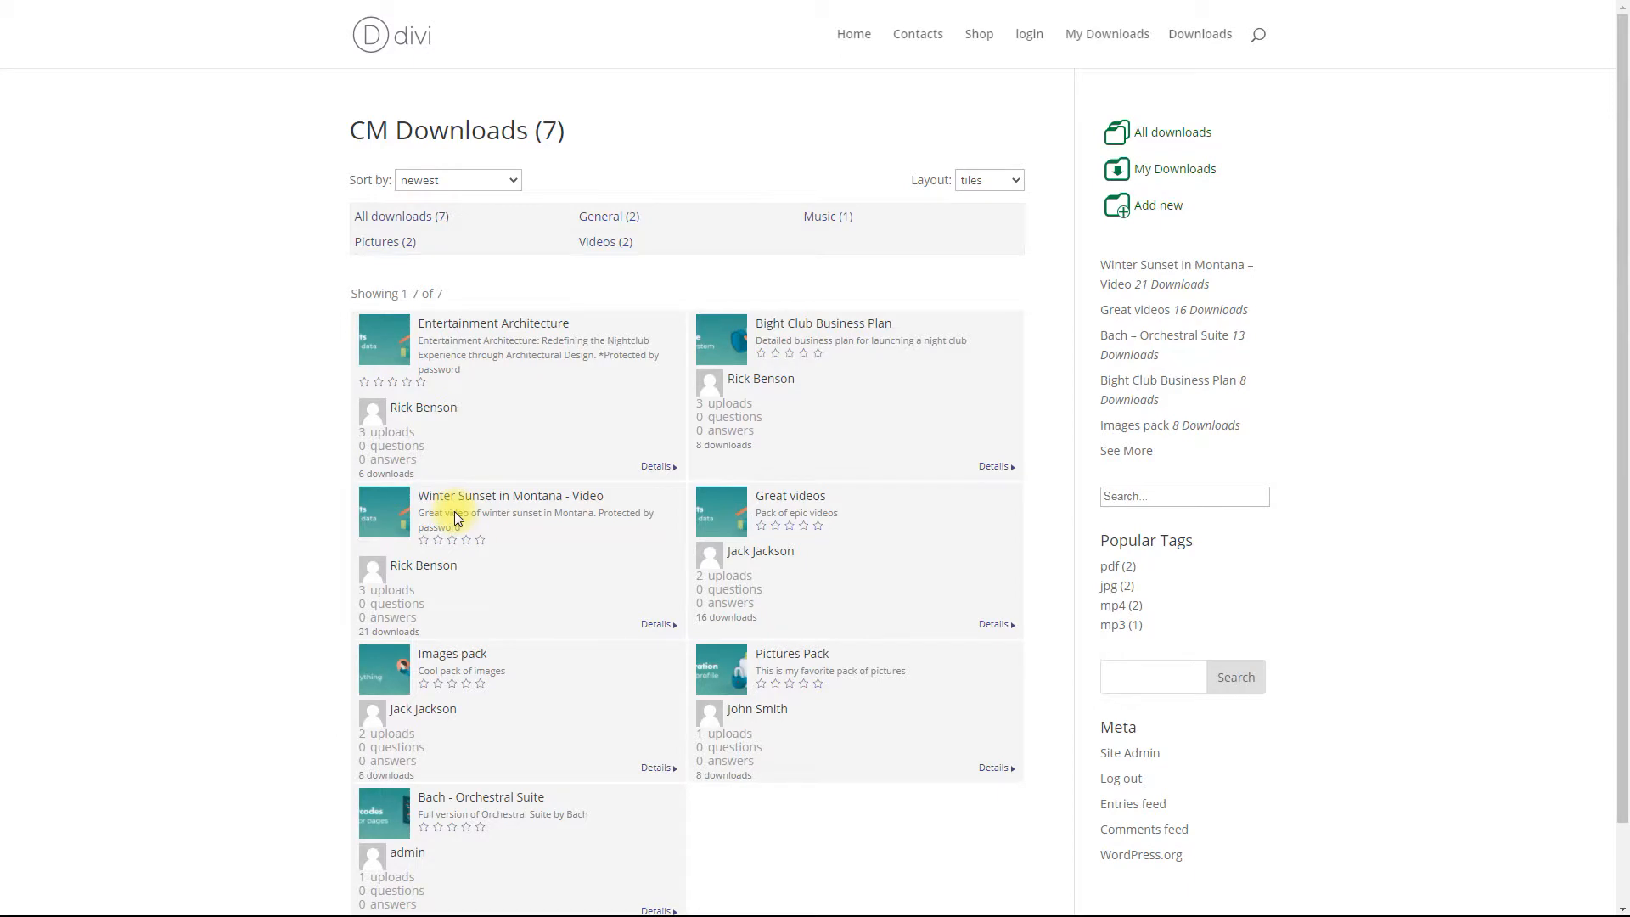
# Step: Download the Images pack with 'All files (ZIP)' kept as the file choice
pyautogui.click(447, 660)
pyautogui.scroll(-1, 441, 660)
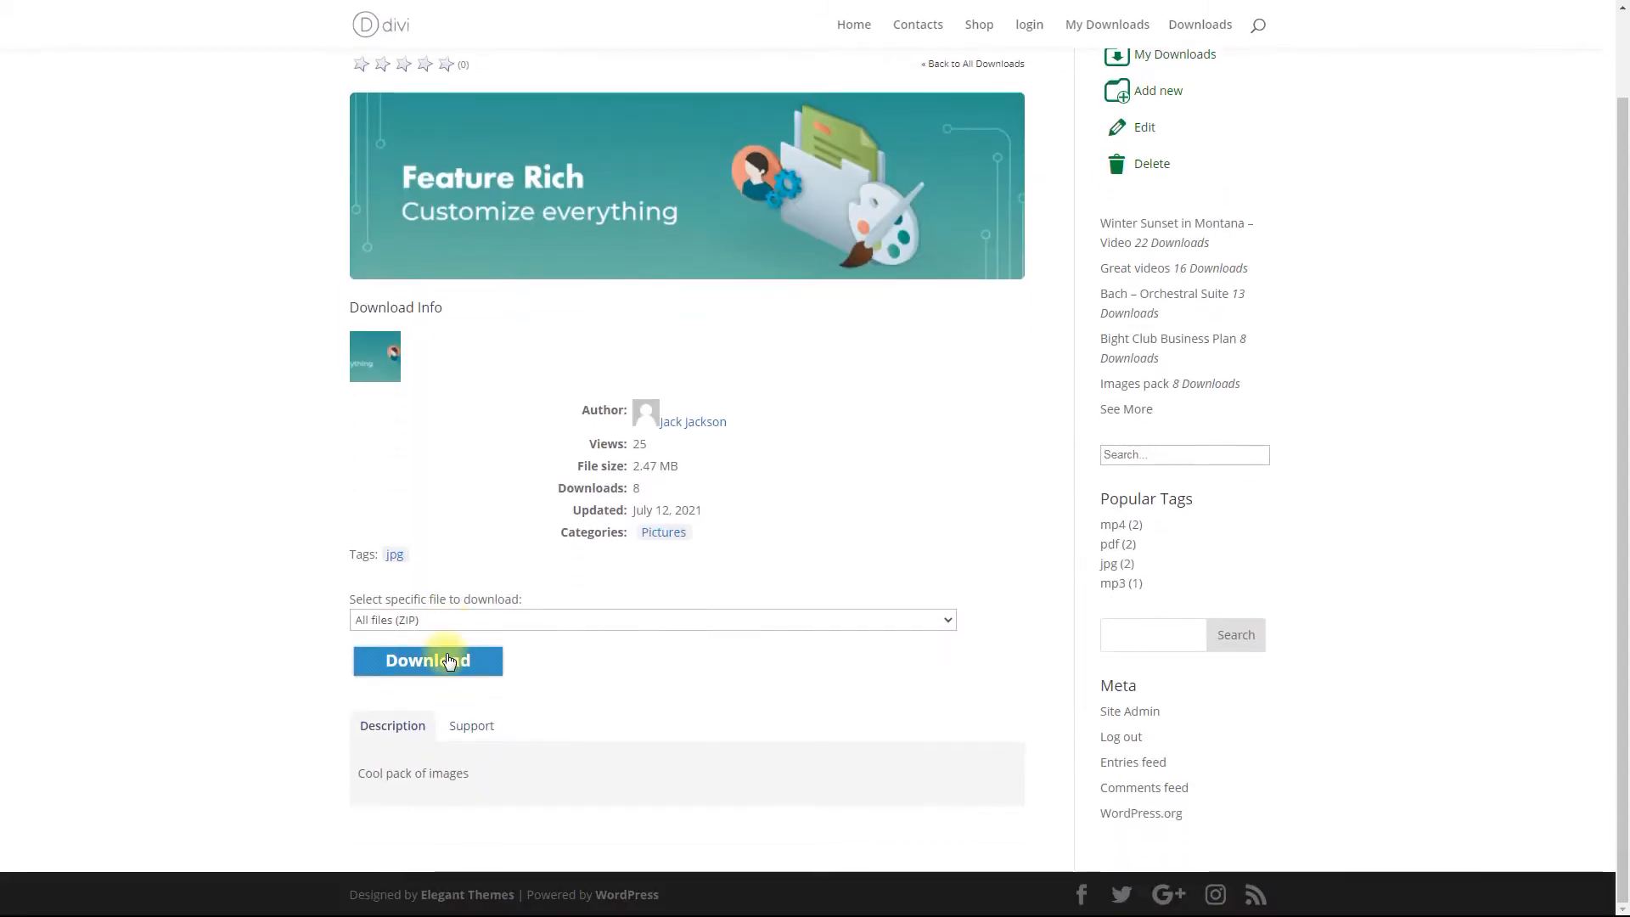
pyautogui.click(521, 623)
pyautogui.click(521, 623)
pyautogui.click(457, 658)
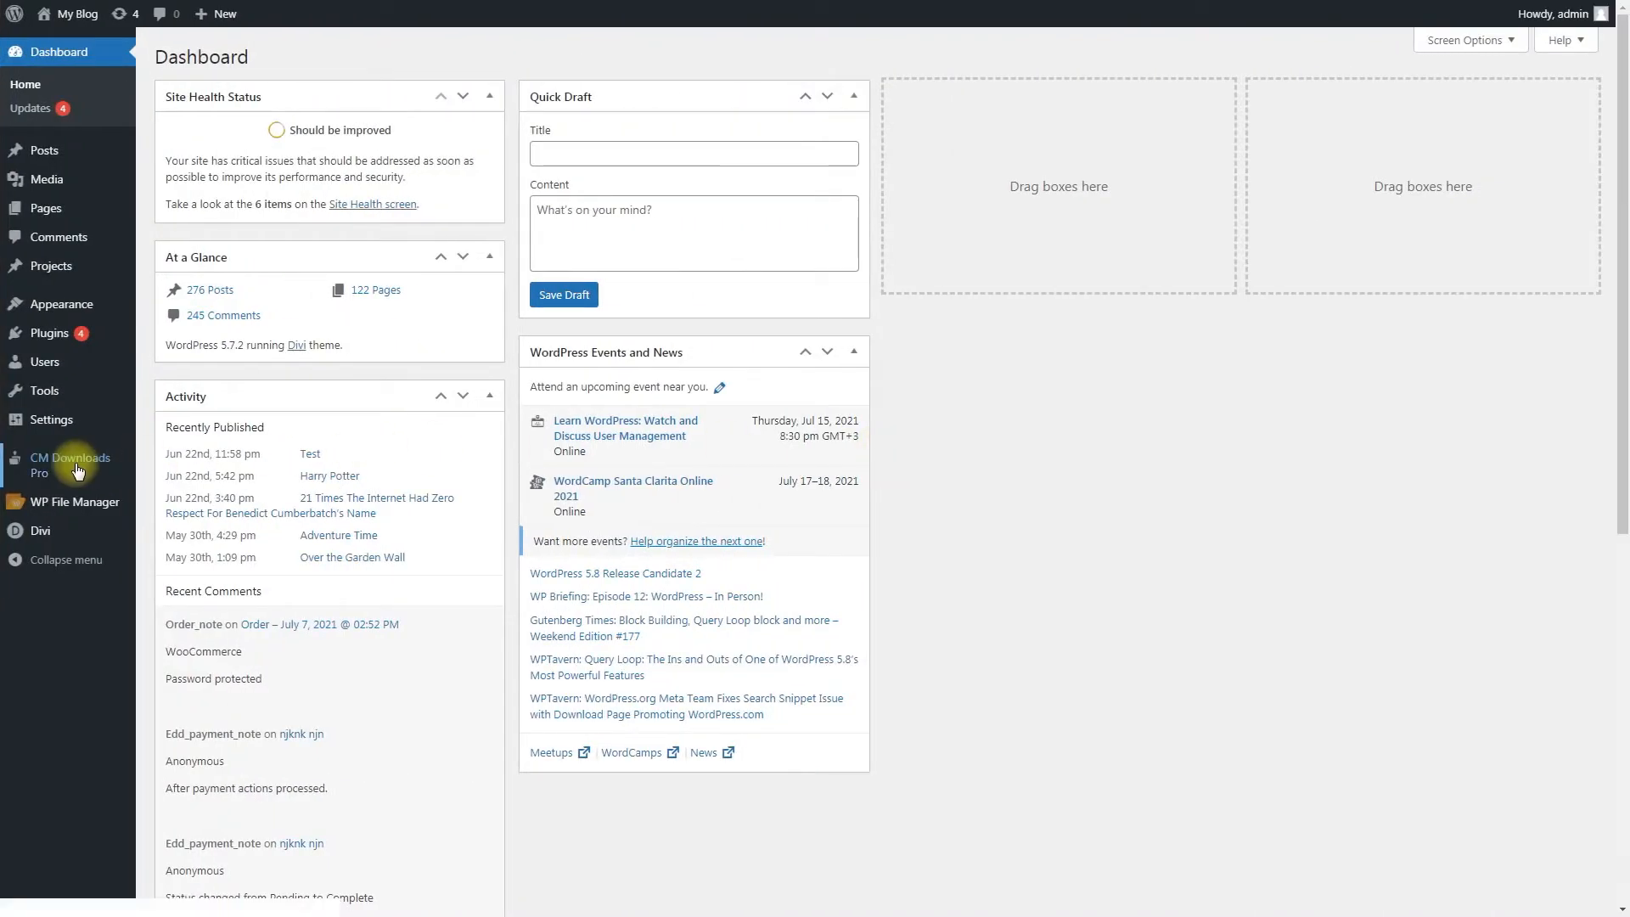
pyautogui.moveTo(484, 461)
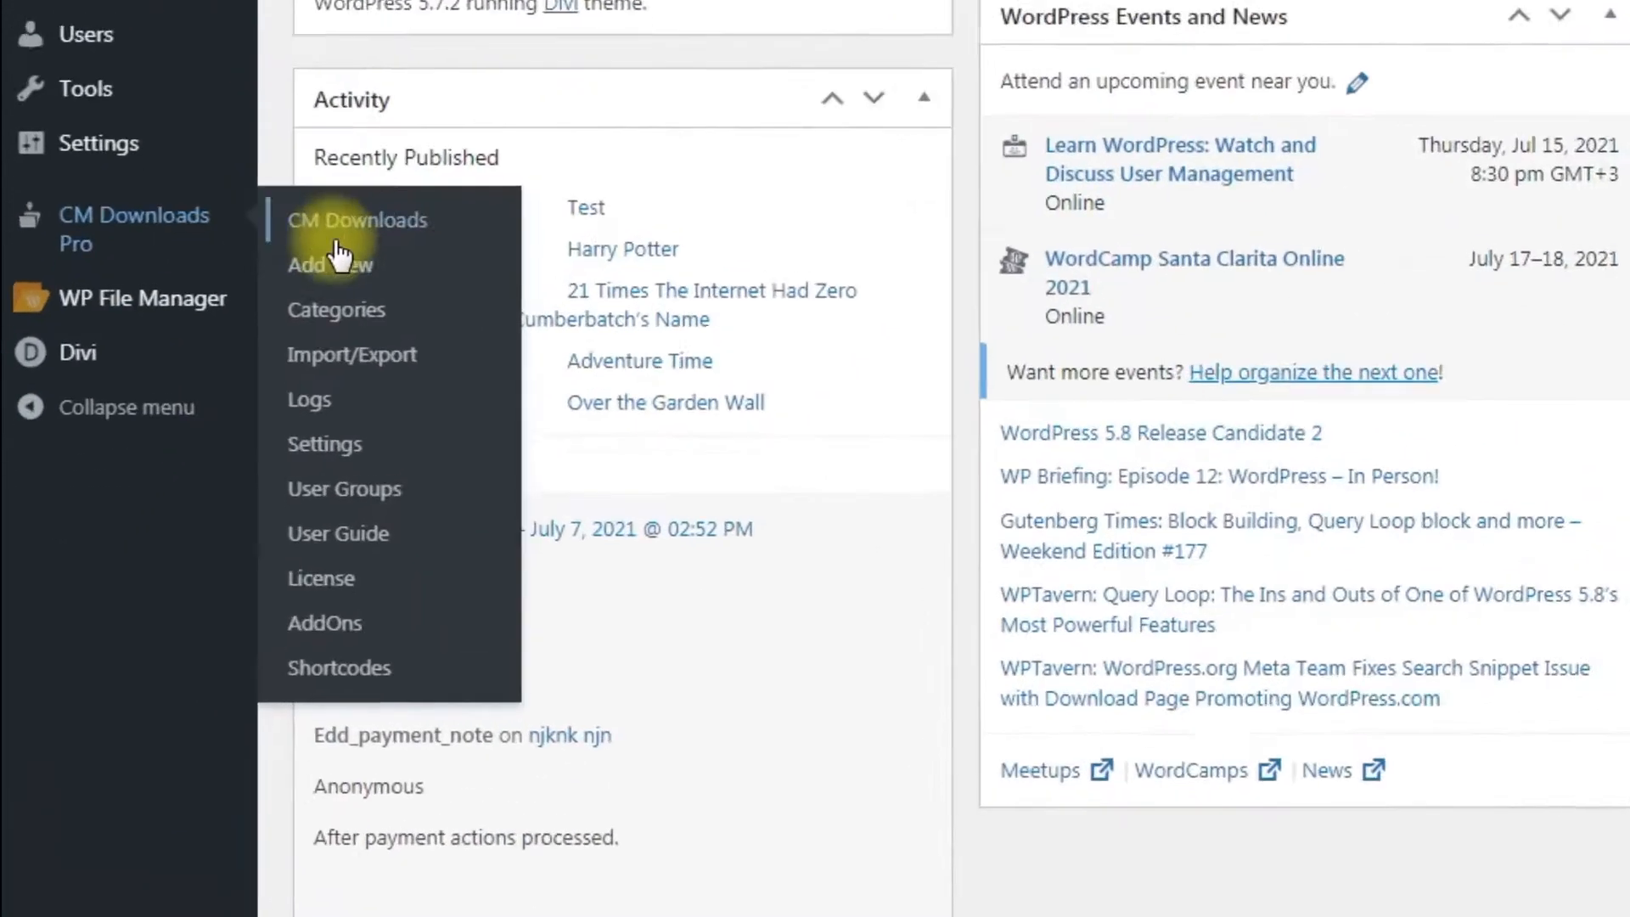
# Step: Open the CM Downloads Pro User Guide and scroll to its System Information table
pyautogui.click(424, 530)
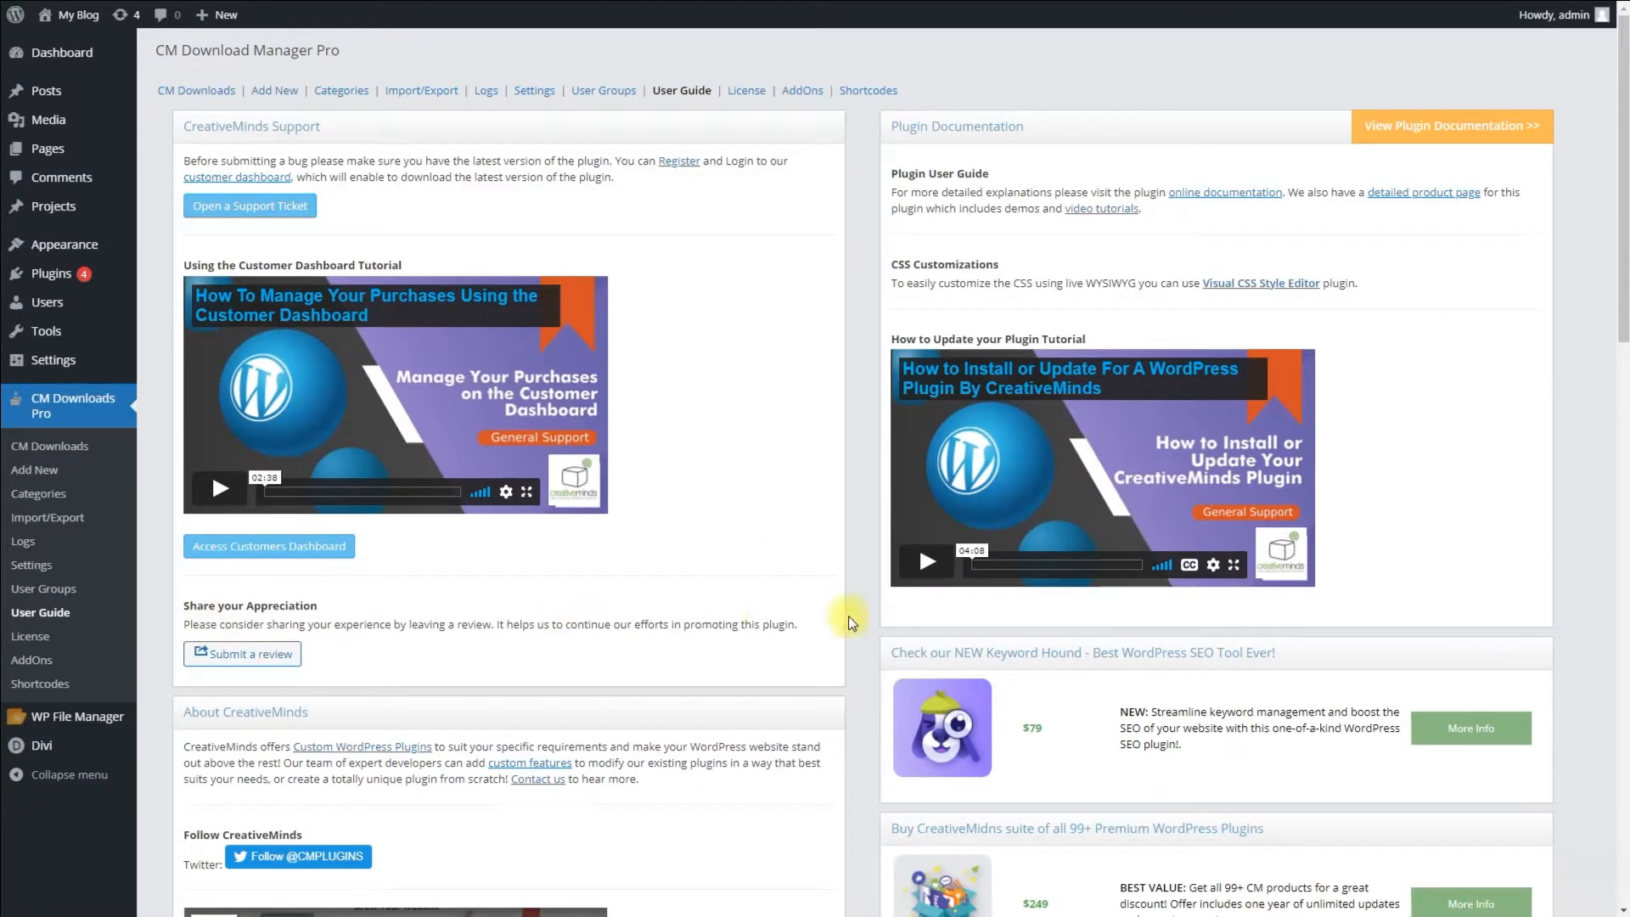
pyautogui.scroll(-10, 844, 513)
pyautogui.scroll(-3, 849, 615)
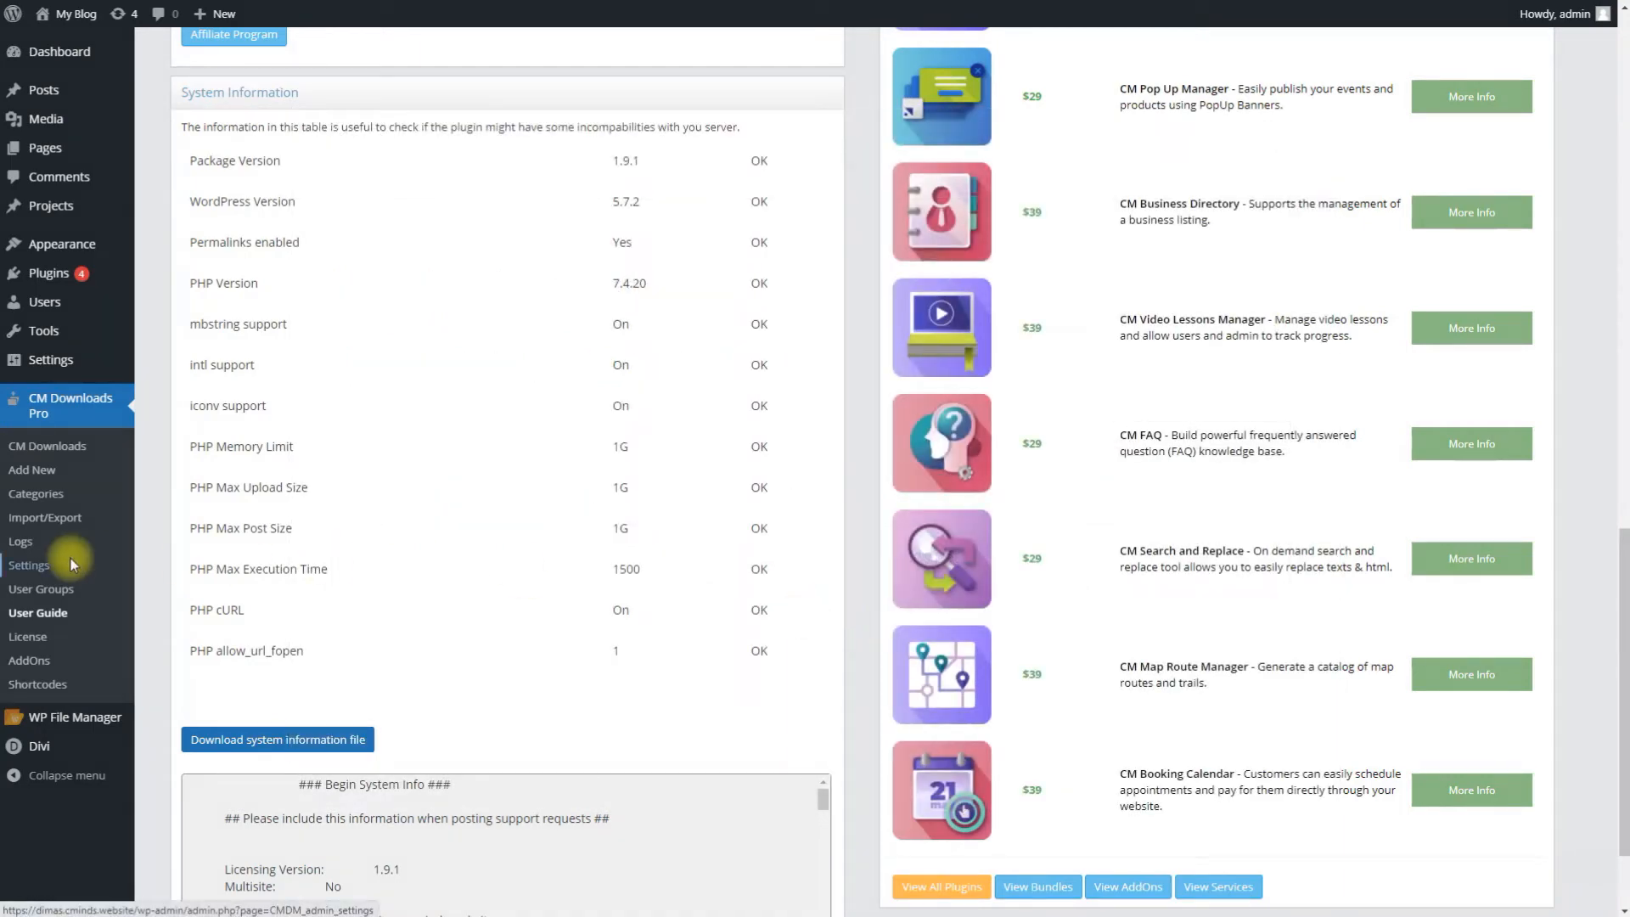
# Step: Expand and scroll through the 'Navigation: permalinks, menus, searching' section of CM Downloads Pro Settings
pyautogui.click(71, 567)
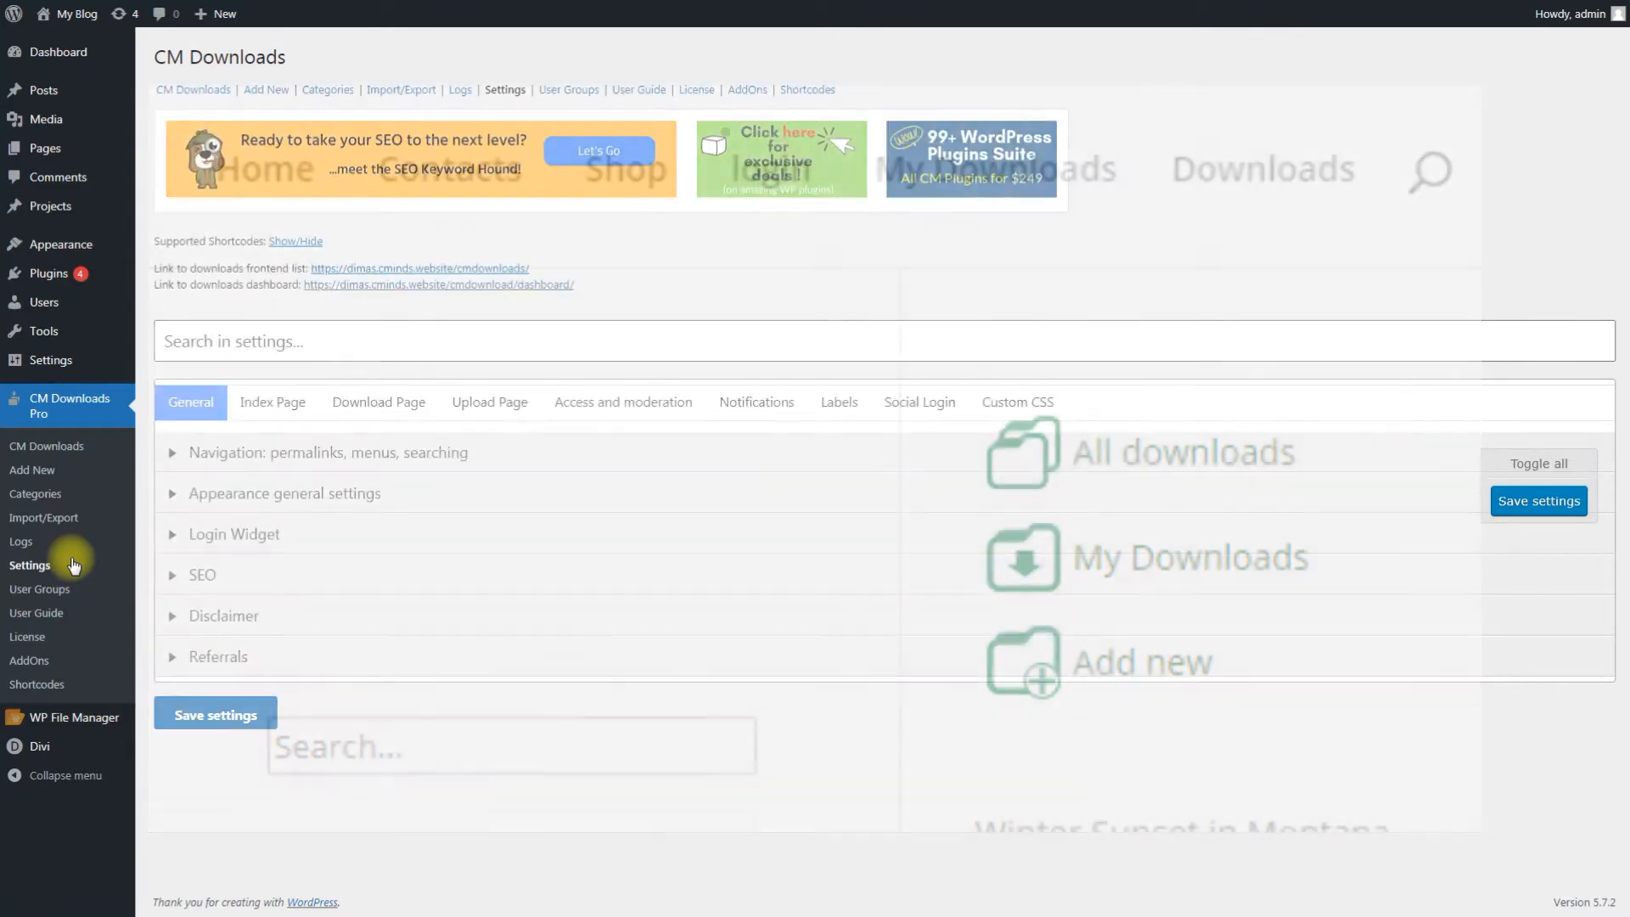
pyautogui.click(307, 456)
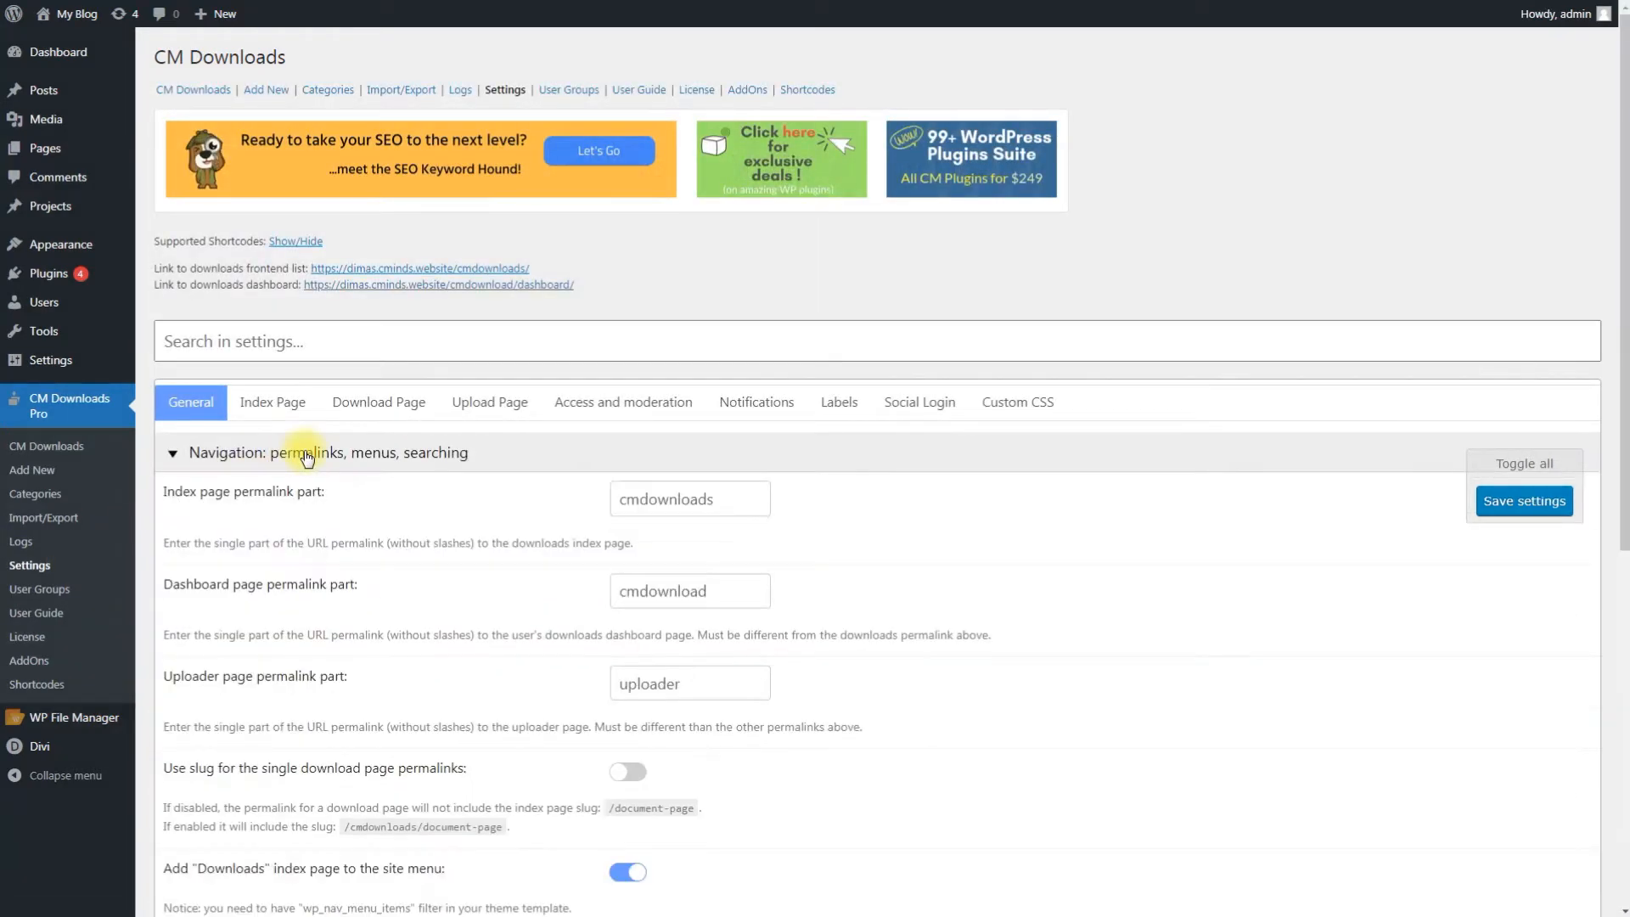
pyautogui.scroll(-4, 318, 484)
pyautogui.scroll(-1, 318, 488)
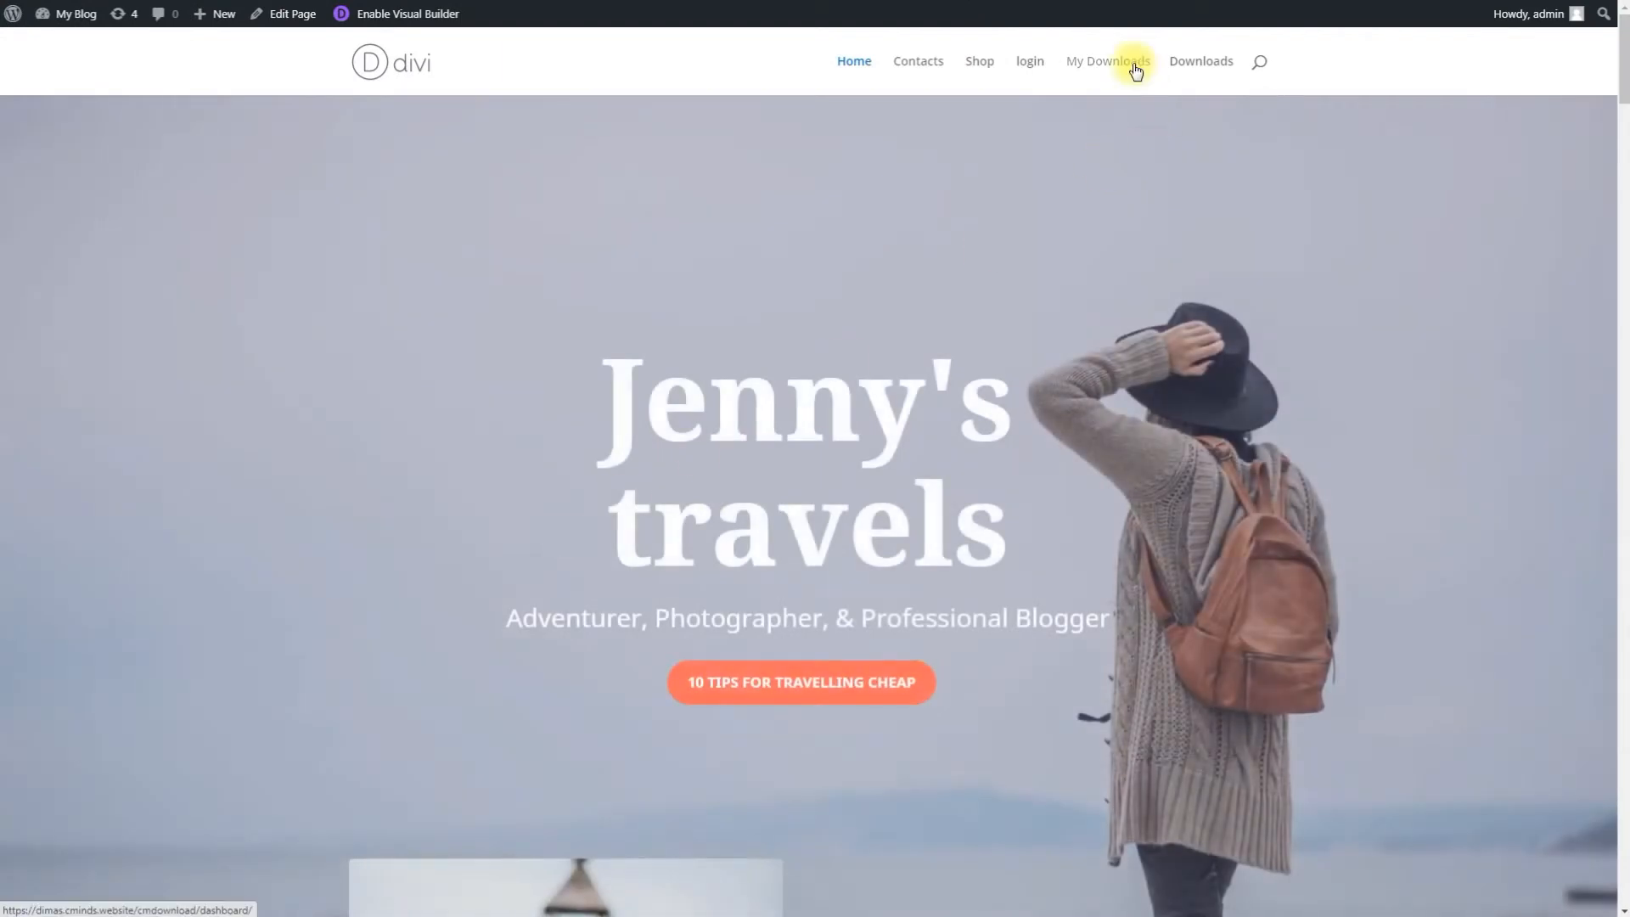
# Step: Start a new download titled 'Bach - Orchestral Suite' with description 'Full version of Orchestral Suite by Bach'
pyautogui.click(1135, 68)
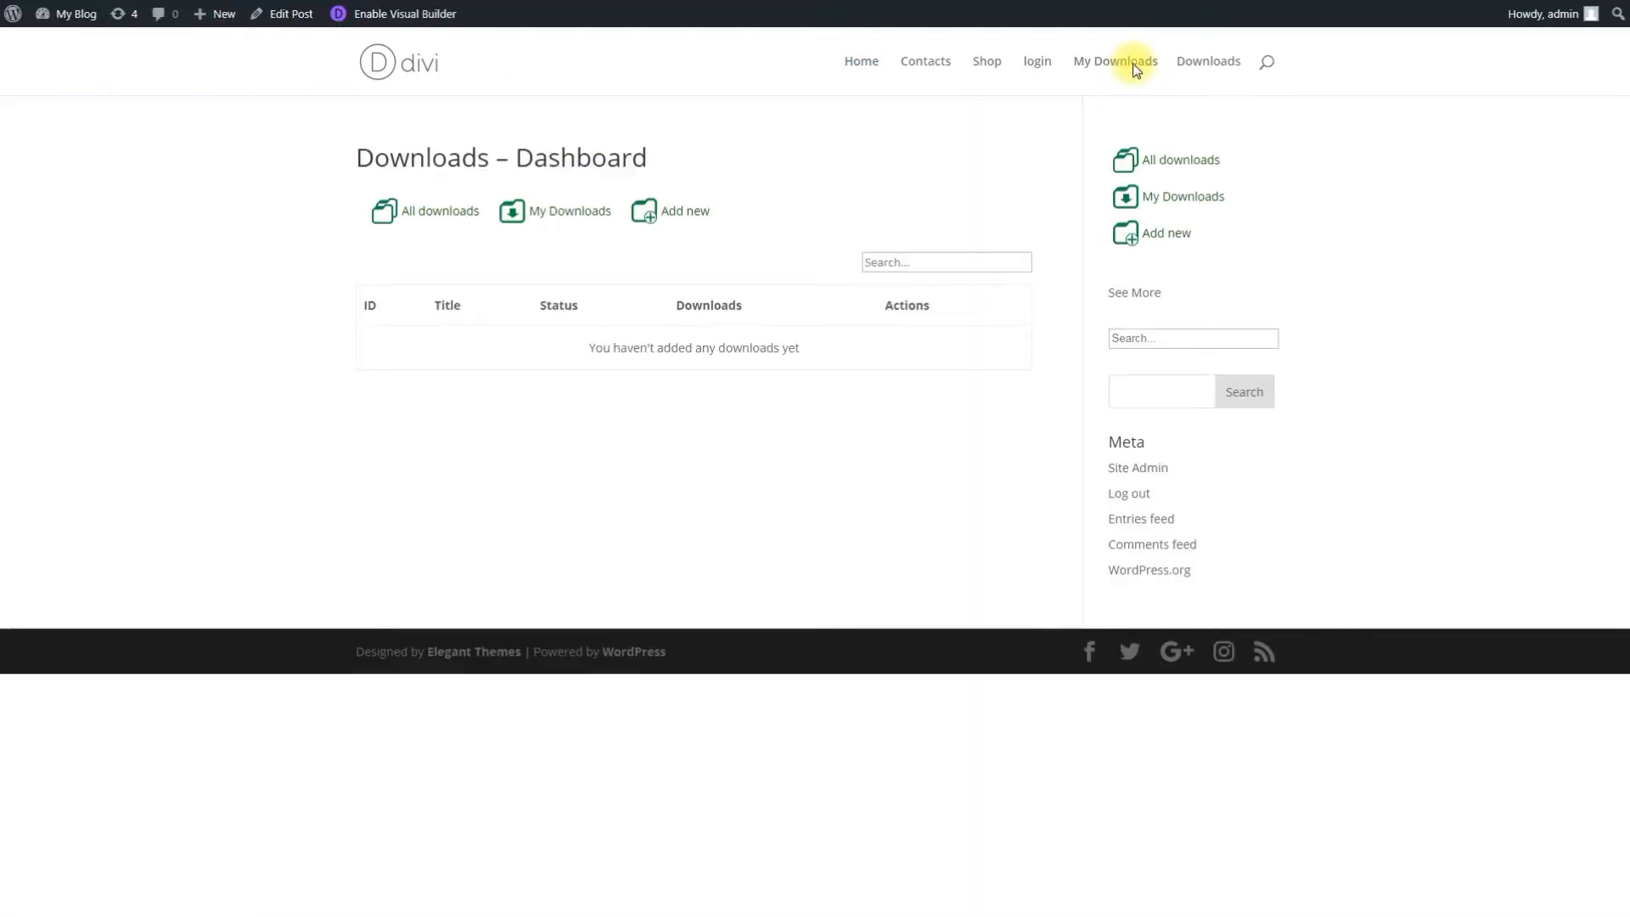
pyautogui.click(684, 222)
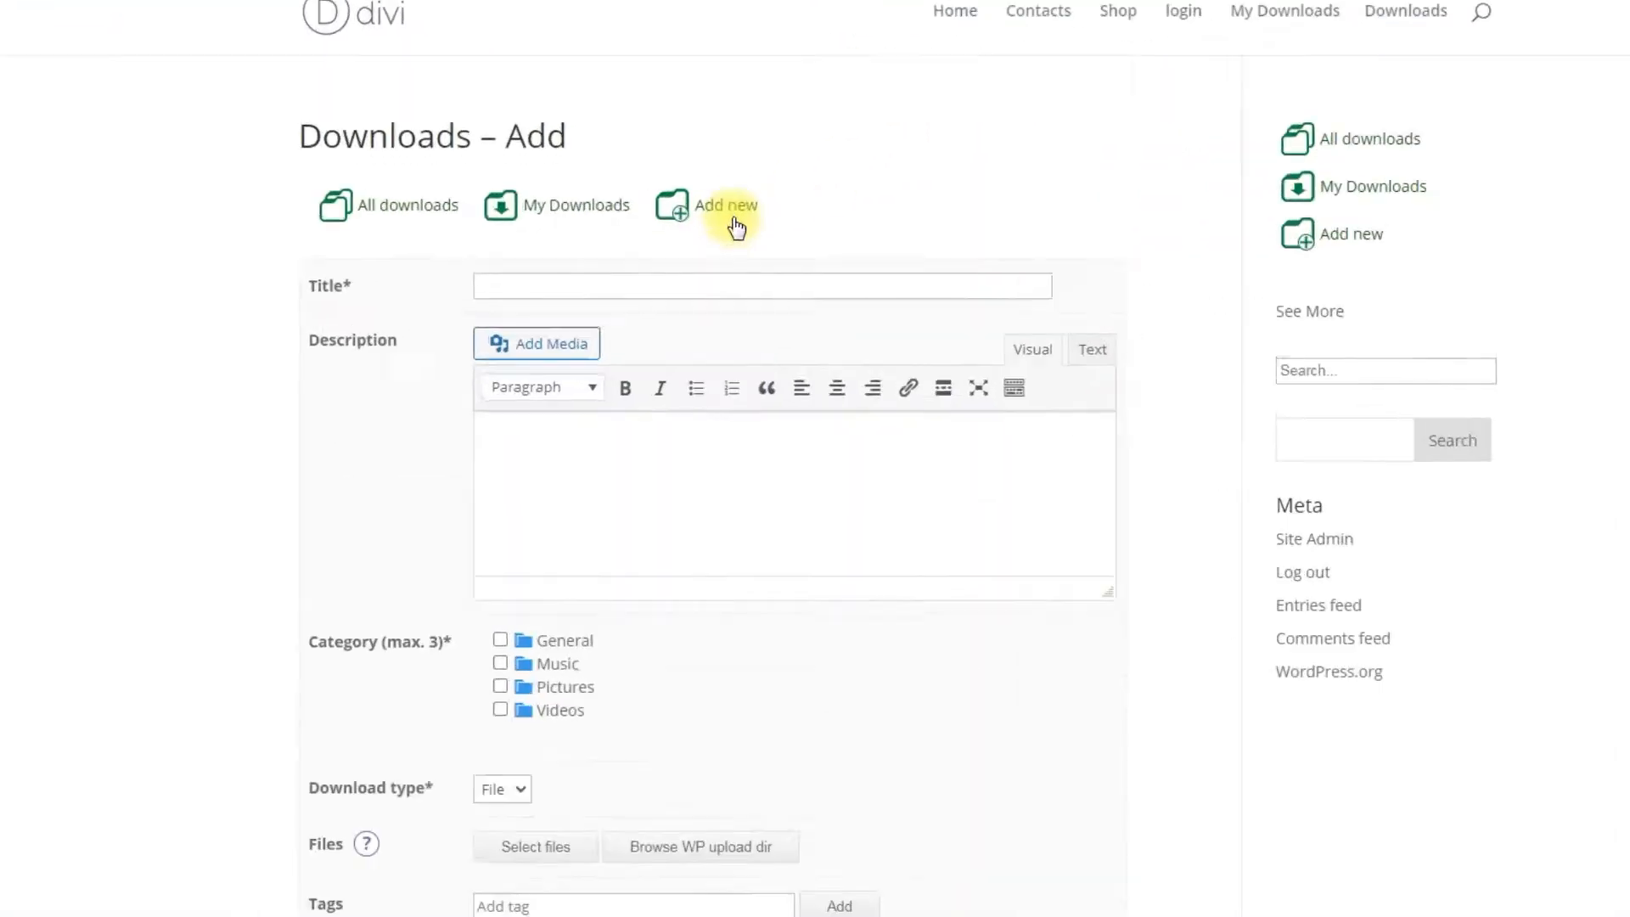
pyautogui.click(845, 305)
pyautogui.write('Bach - Or')
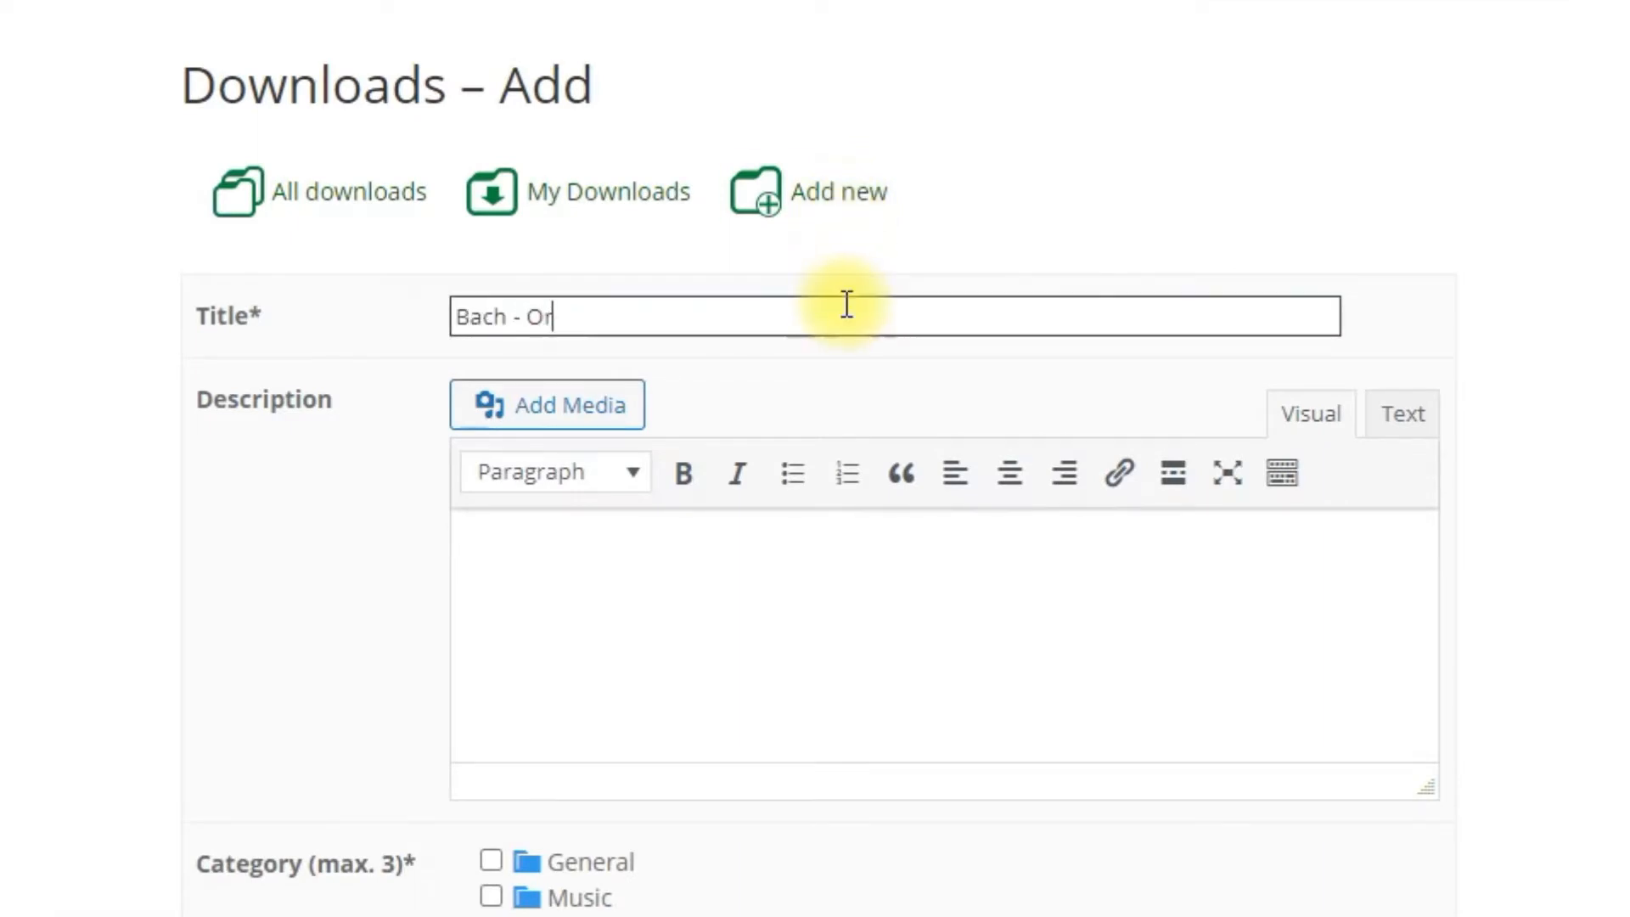
pyautogui.write('chestral Suite')
pyautogui.click(941, 566)
pyautogui.write('Full version ')
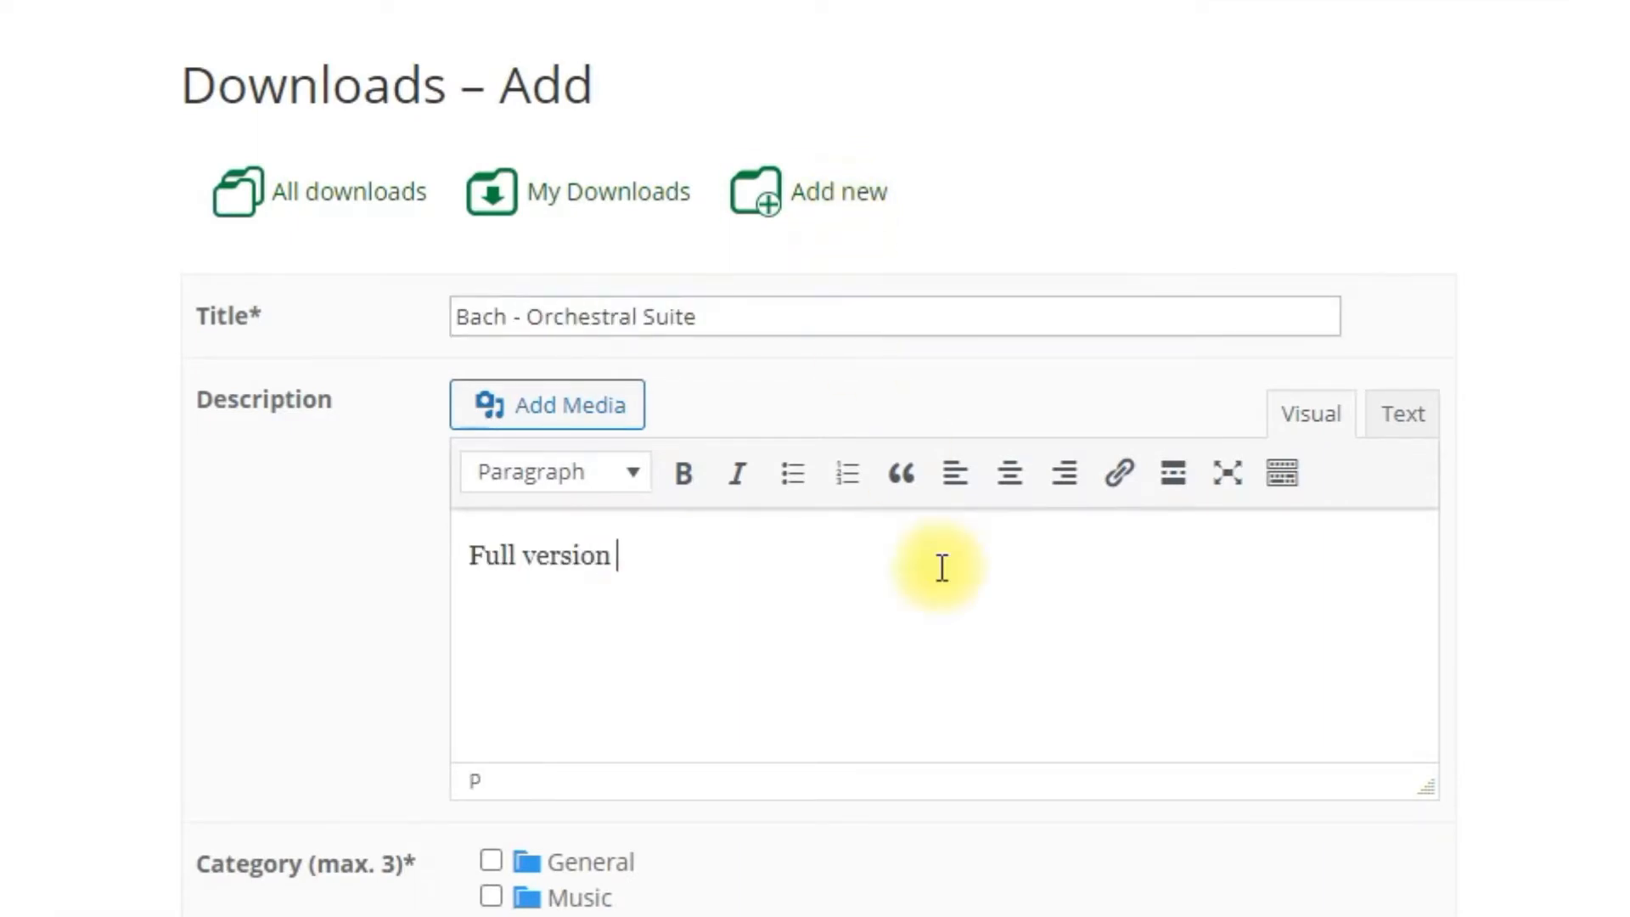
pyautogui.write('of Orchestral Suite by Bach')
# Step: Keep the File download type, upload the Bach mp3 and add the tag 'mp3'
pyautogui.scroll(-5, 939, 567)
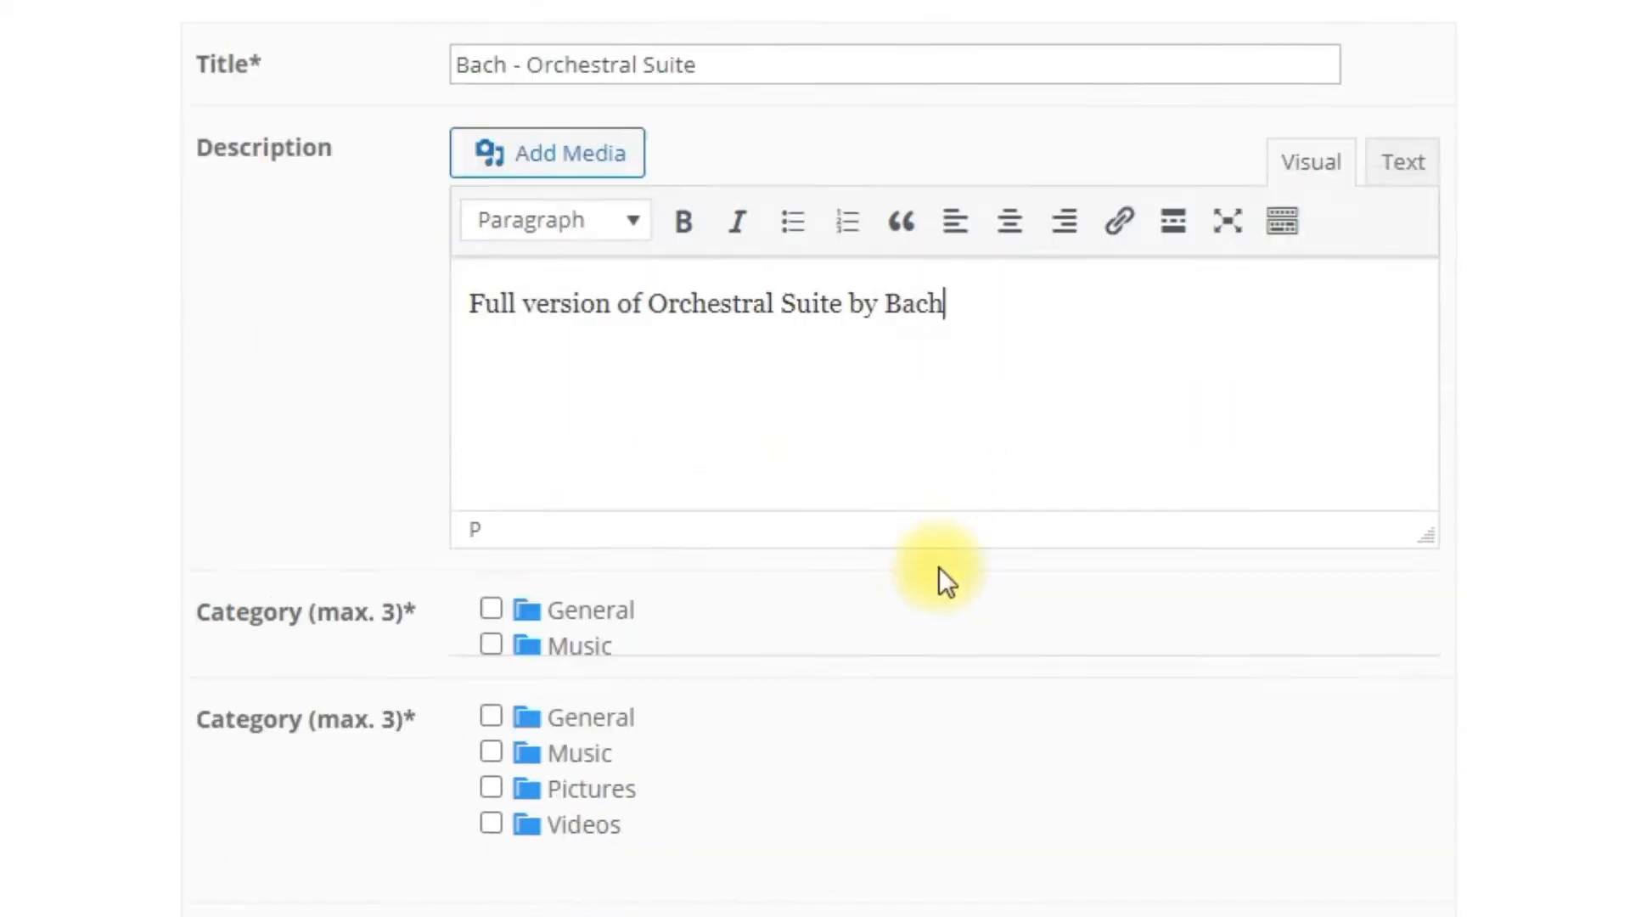
pyautogui.click(513, 533)
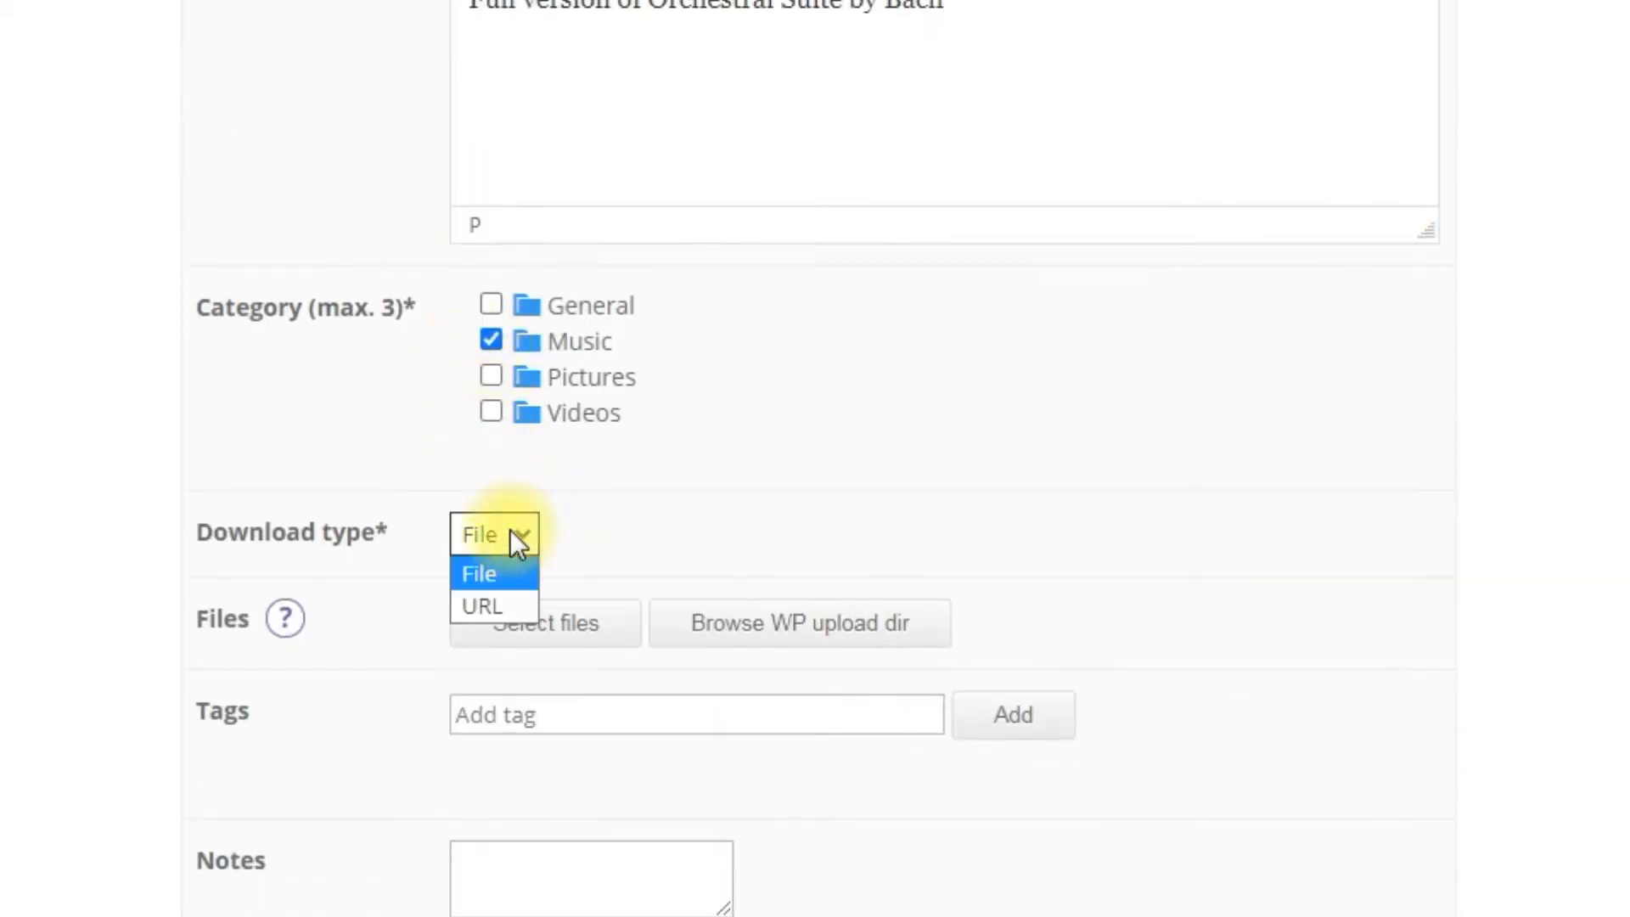
pyautogui.click(508, 574)
pyautogui.click(551, 628)
pyautogui.doubleClick(183, 111)
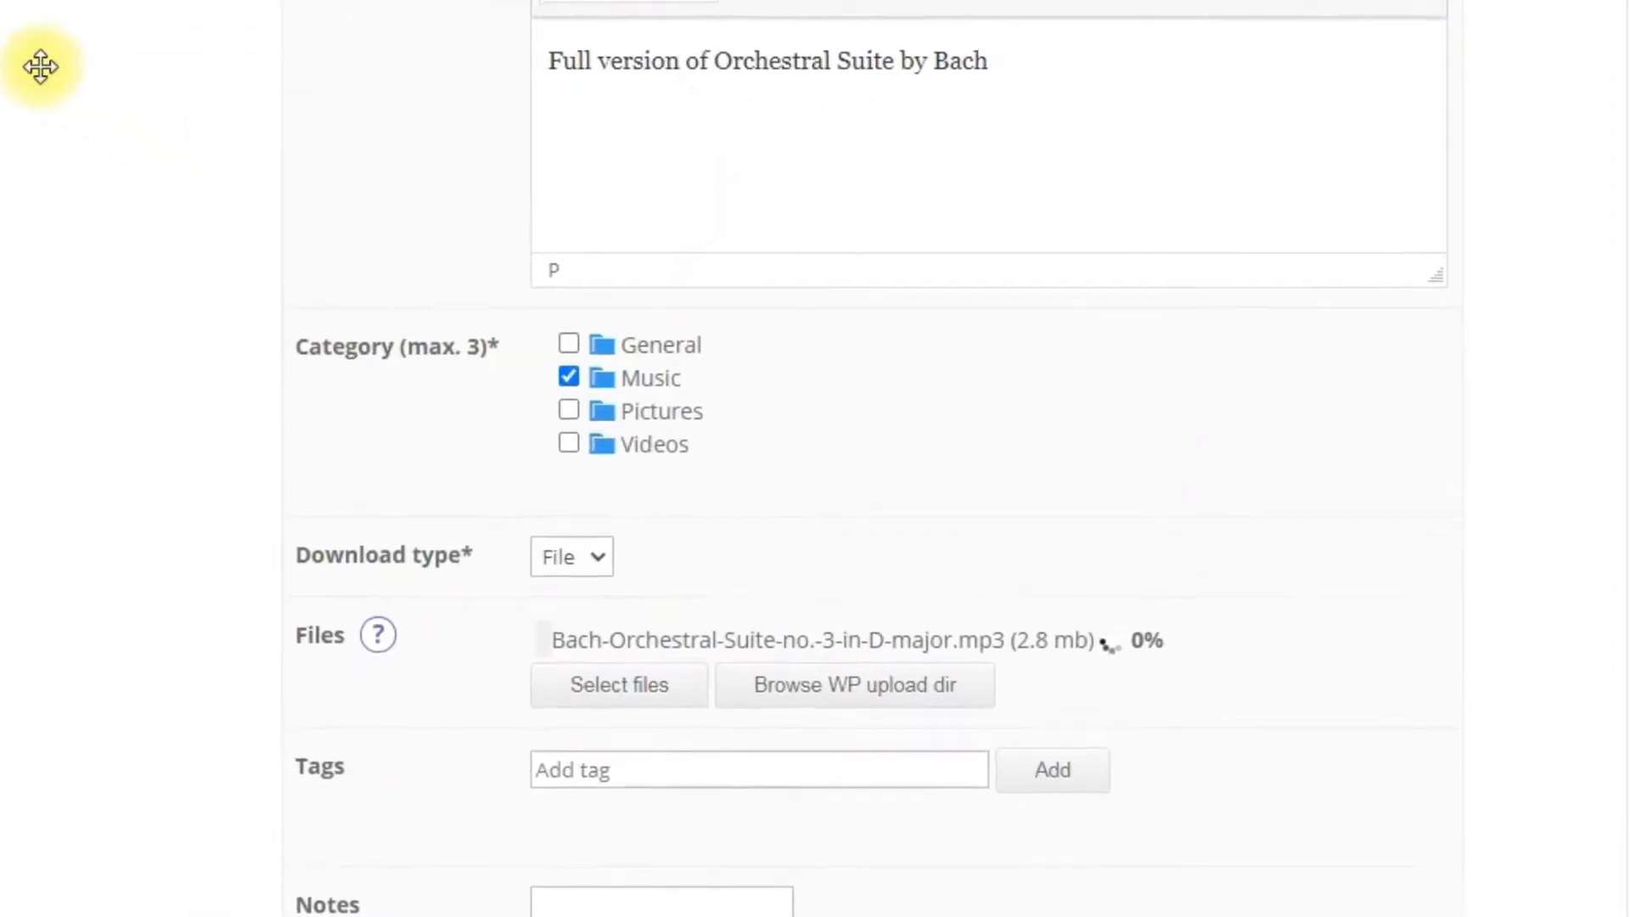
pyautogui.click(690, 764)
pyautogui.write('mp3')
pyautogui.press('Return')
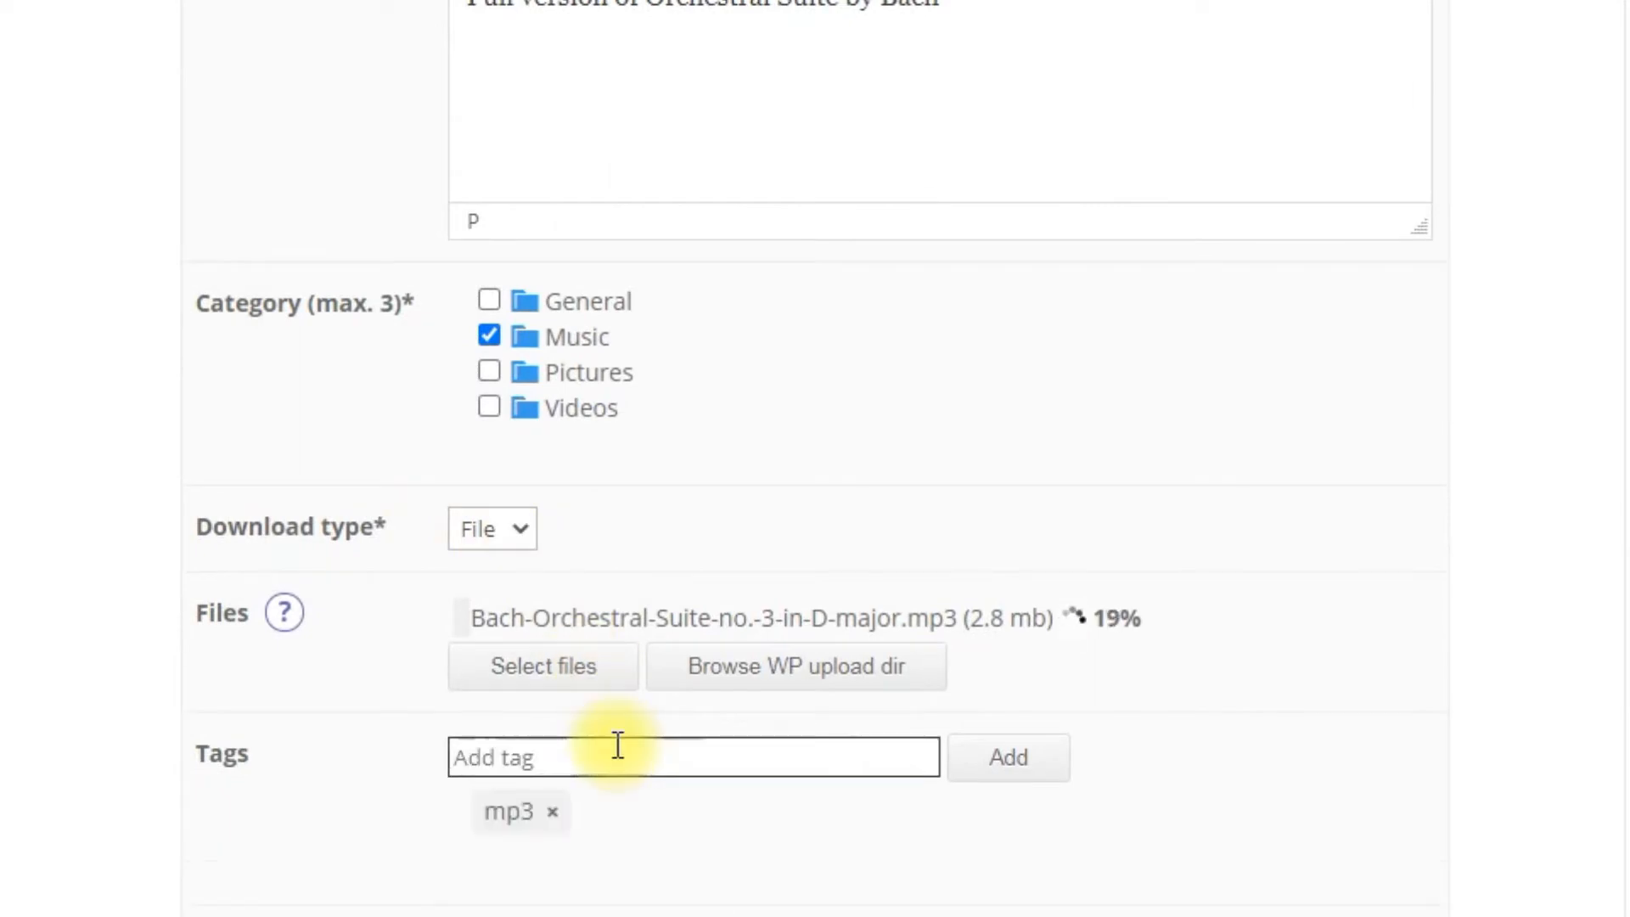
# Step: Insert an image from the Media Library as the download's screenshot
pyautogui.click(632, 794)
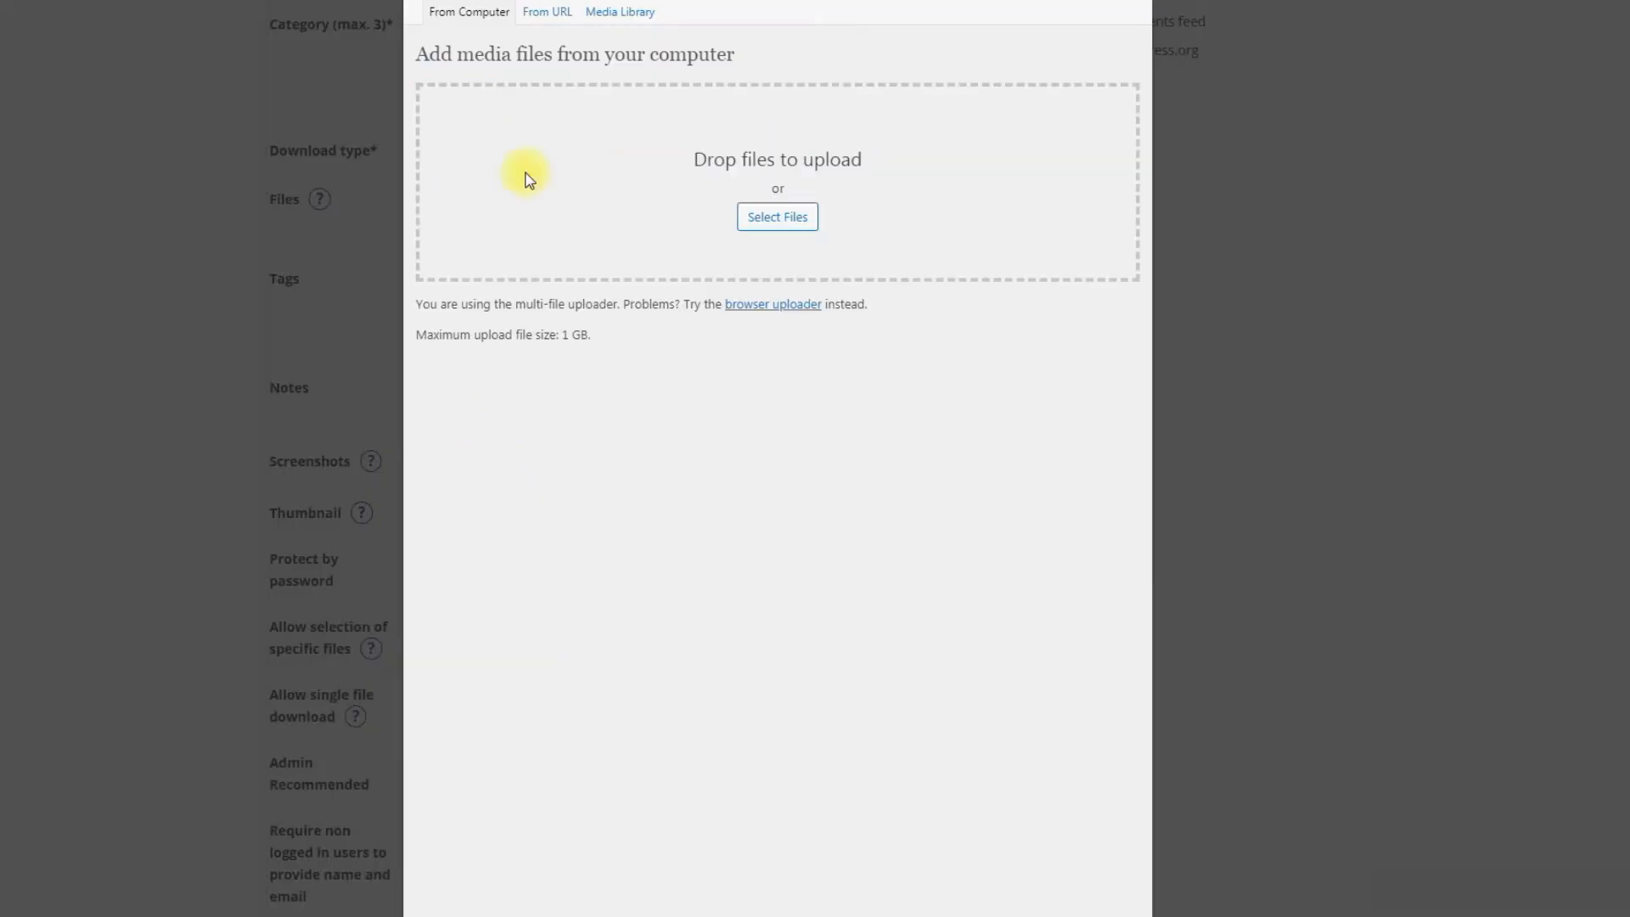
pyautogui.click(615, 13)
pyautogui.click(1099, 416)
pyautogui.click(673, 881)
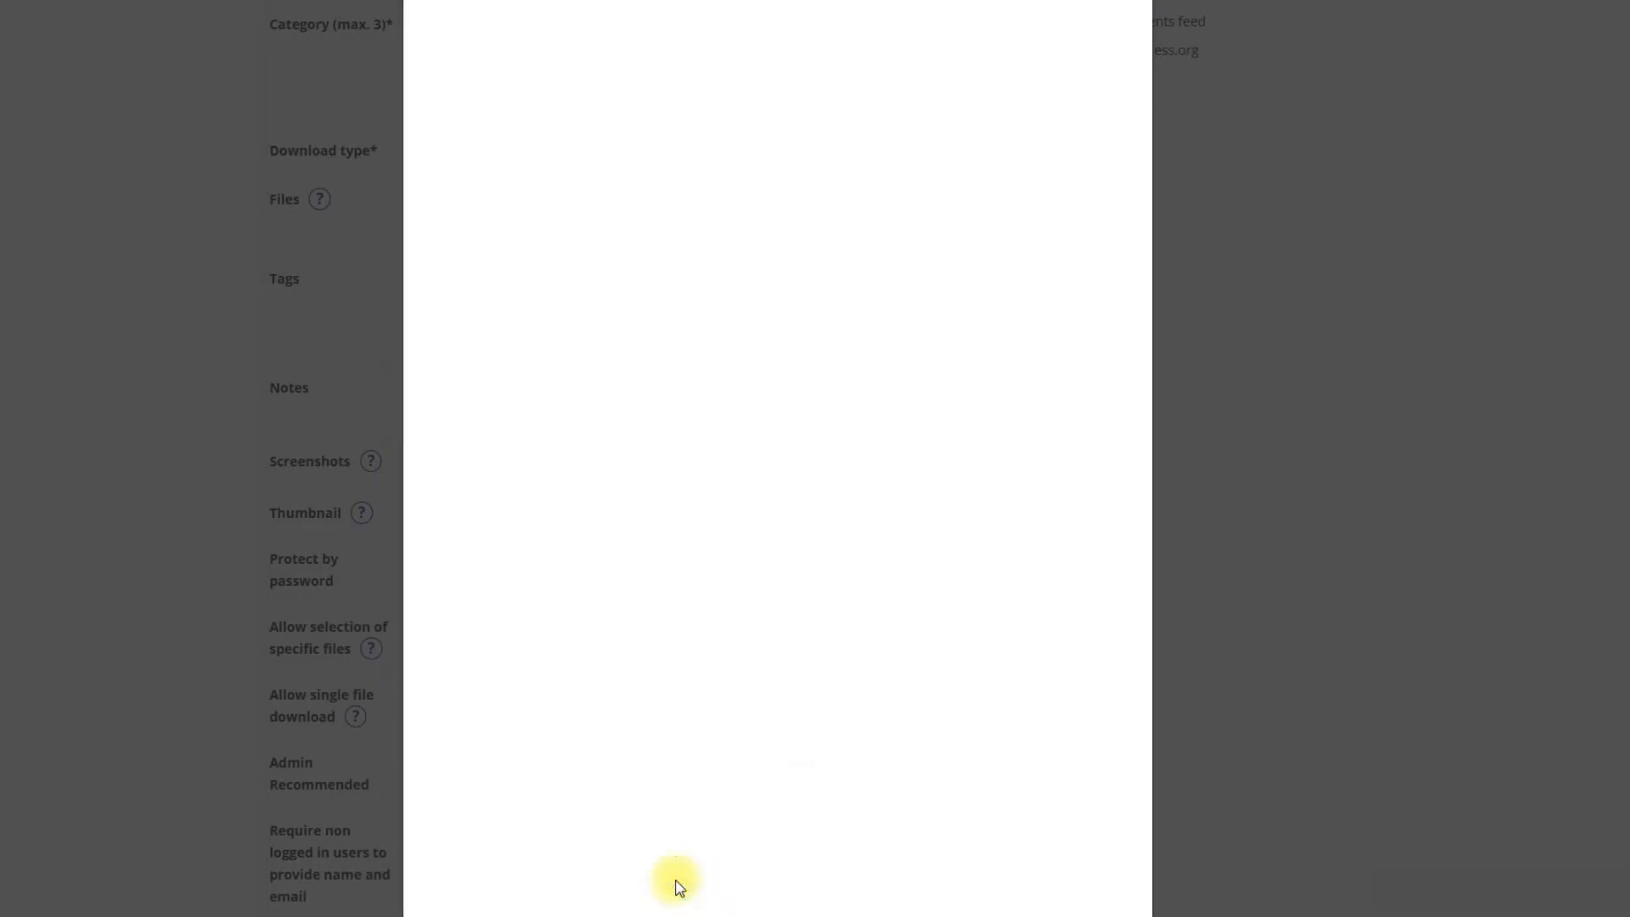
# Step: Mark the download Admin Recommended and check its visibility is all users including guests
pyautogui.scroll(-4, 673, 880)
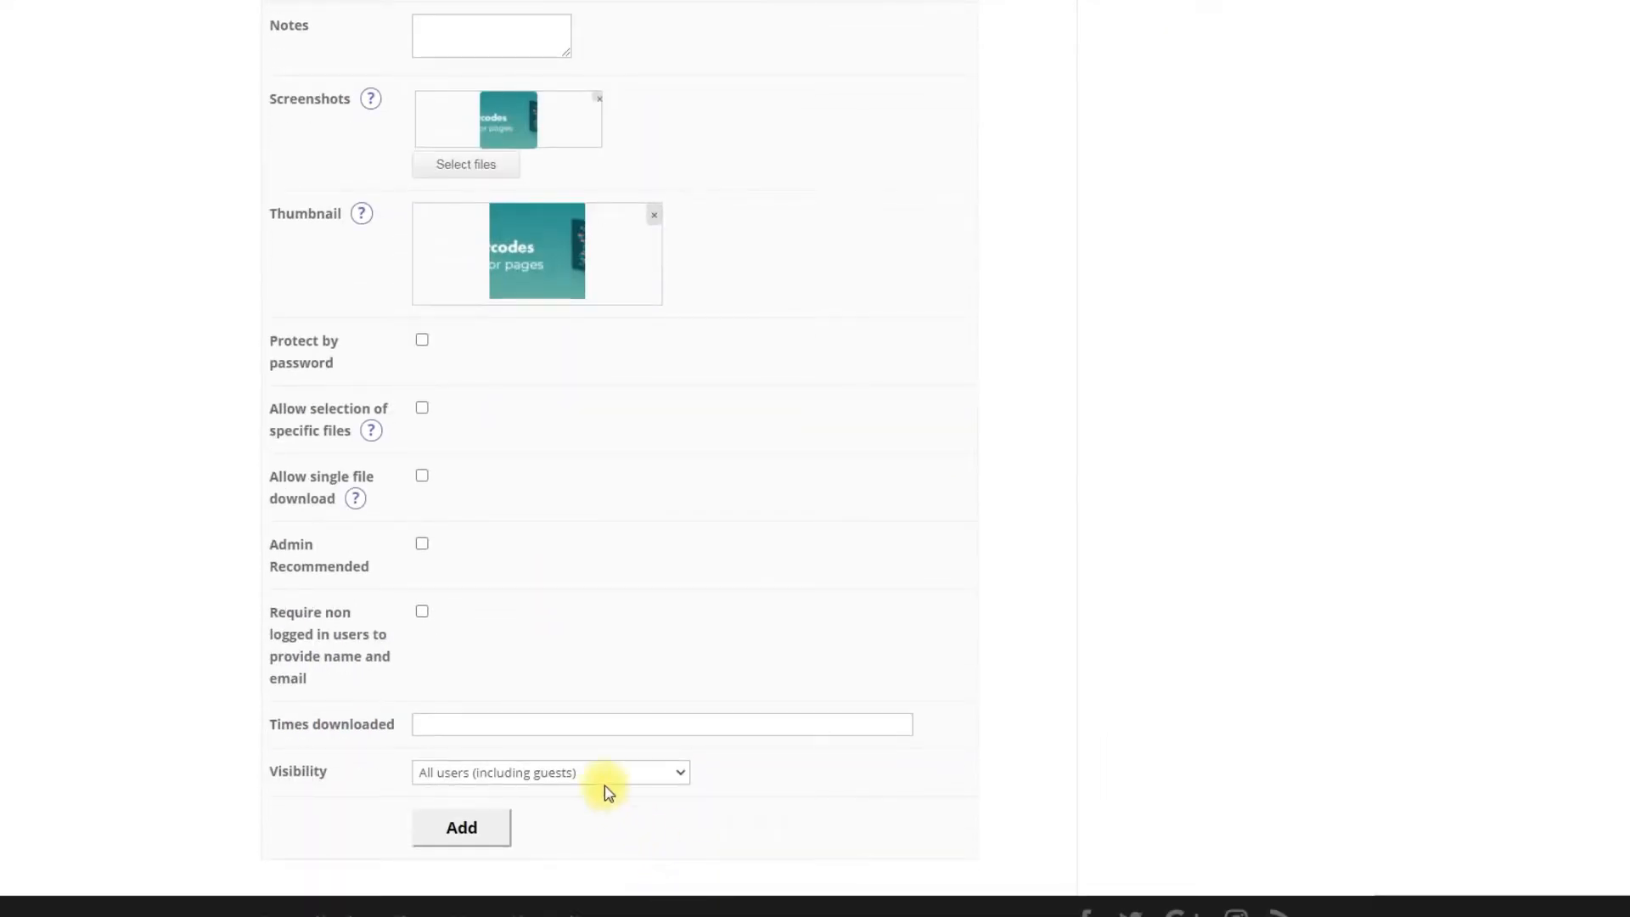
pyautogui.click(421, 543)
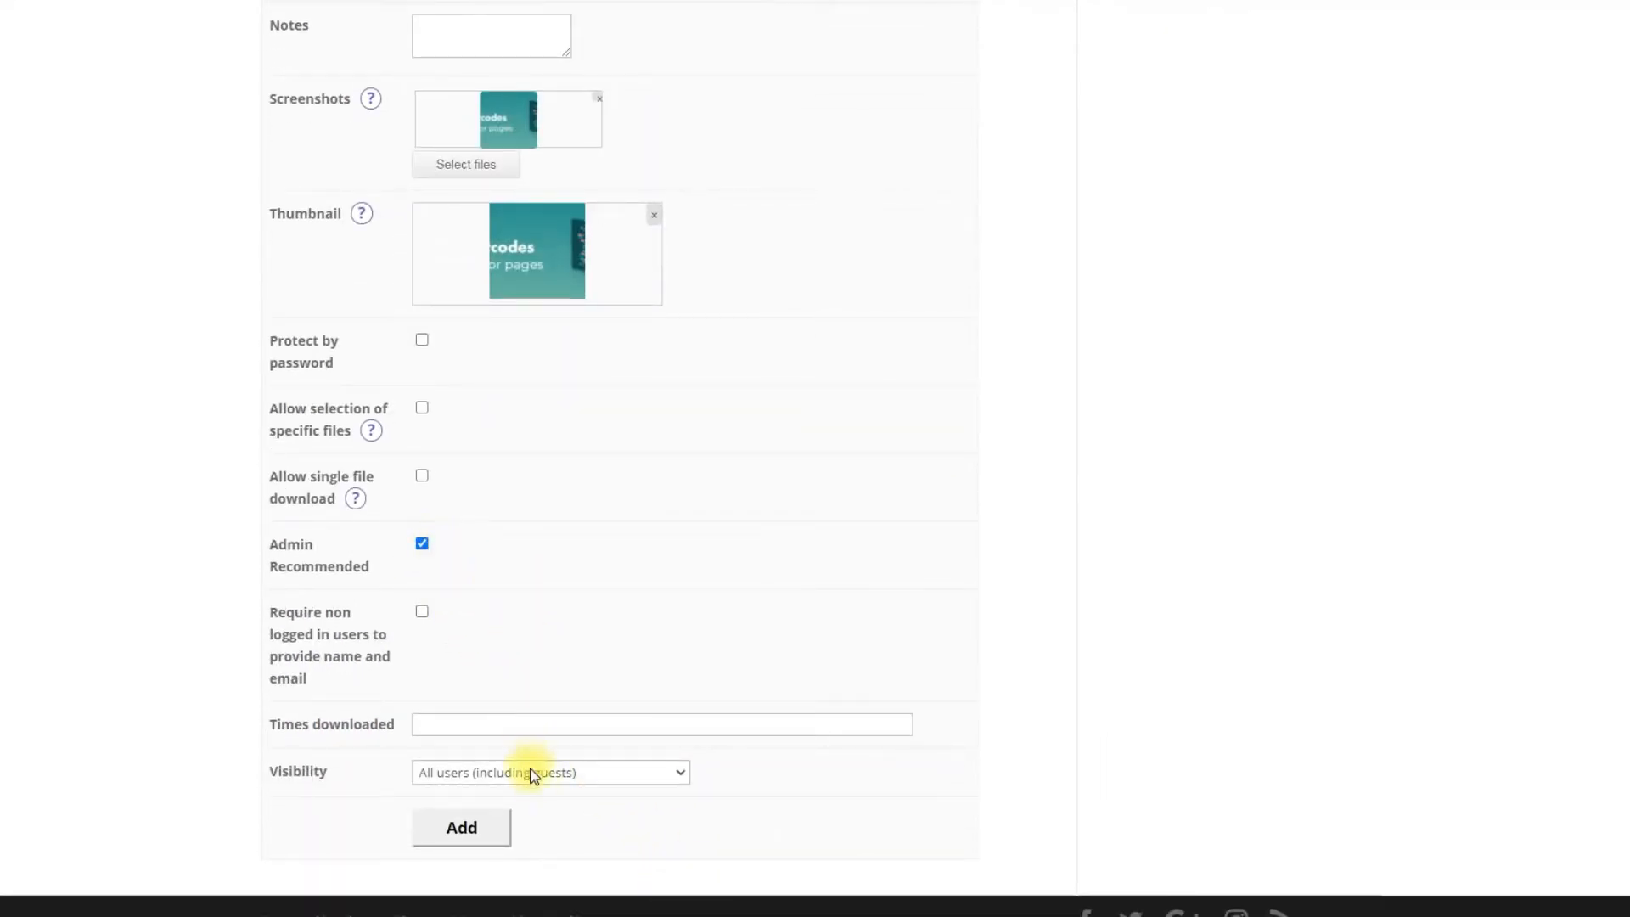
pyautogui.click(536, 773)
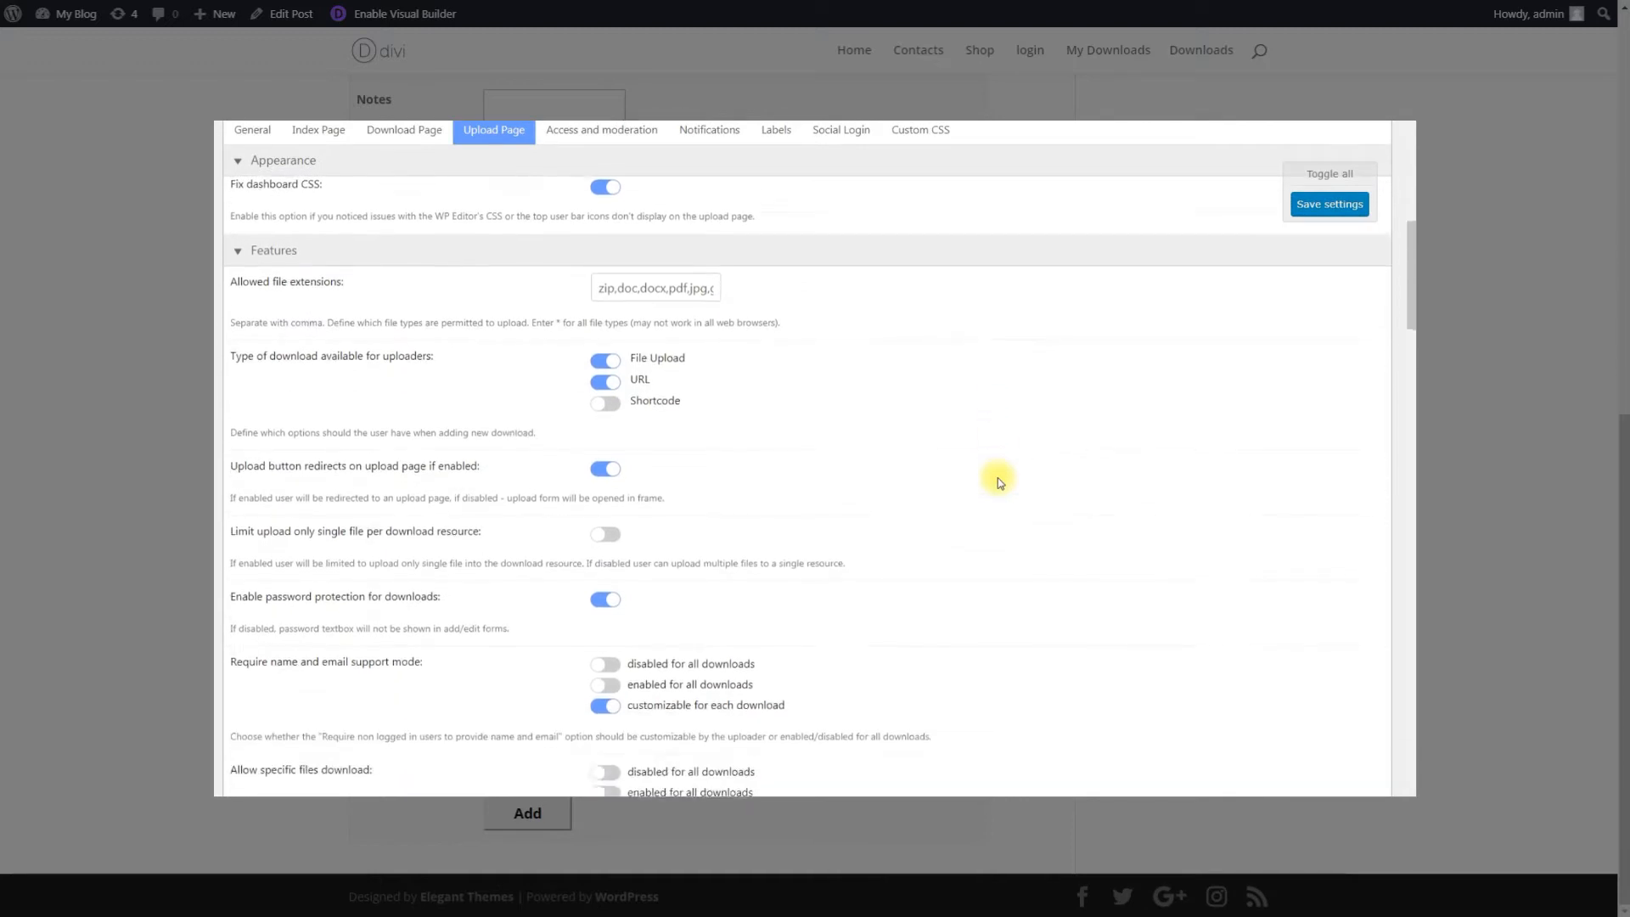
pyautogui.scroll(-4, 998, 477)
pyautogui.scroll(-9, 998, 481)
pyautogui.scroll(-10, 998, 481)
pyautogui.scroll(-9, 999, 480)
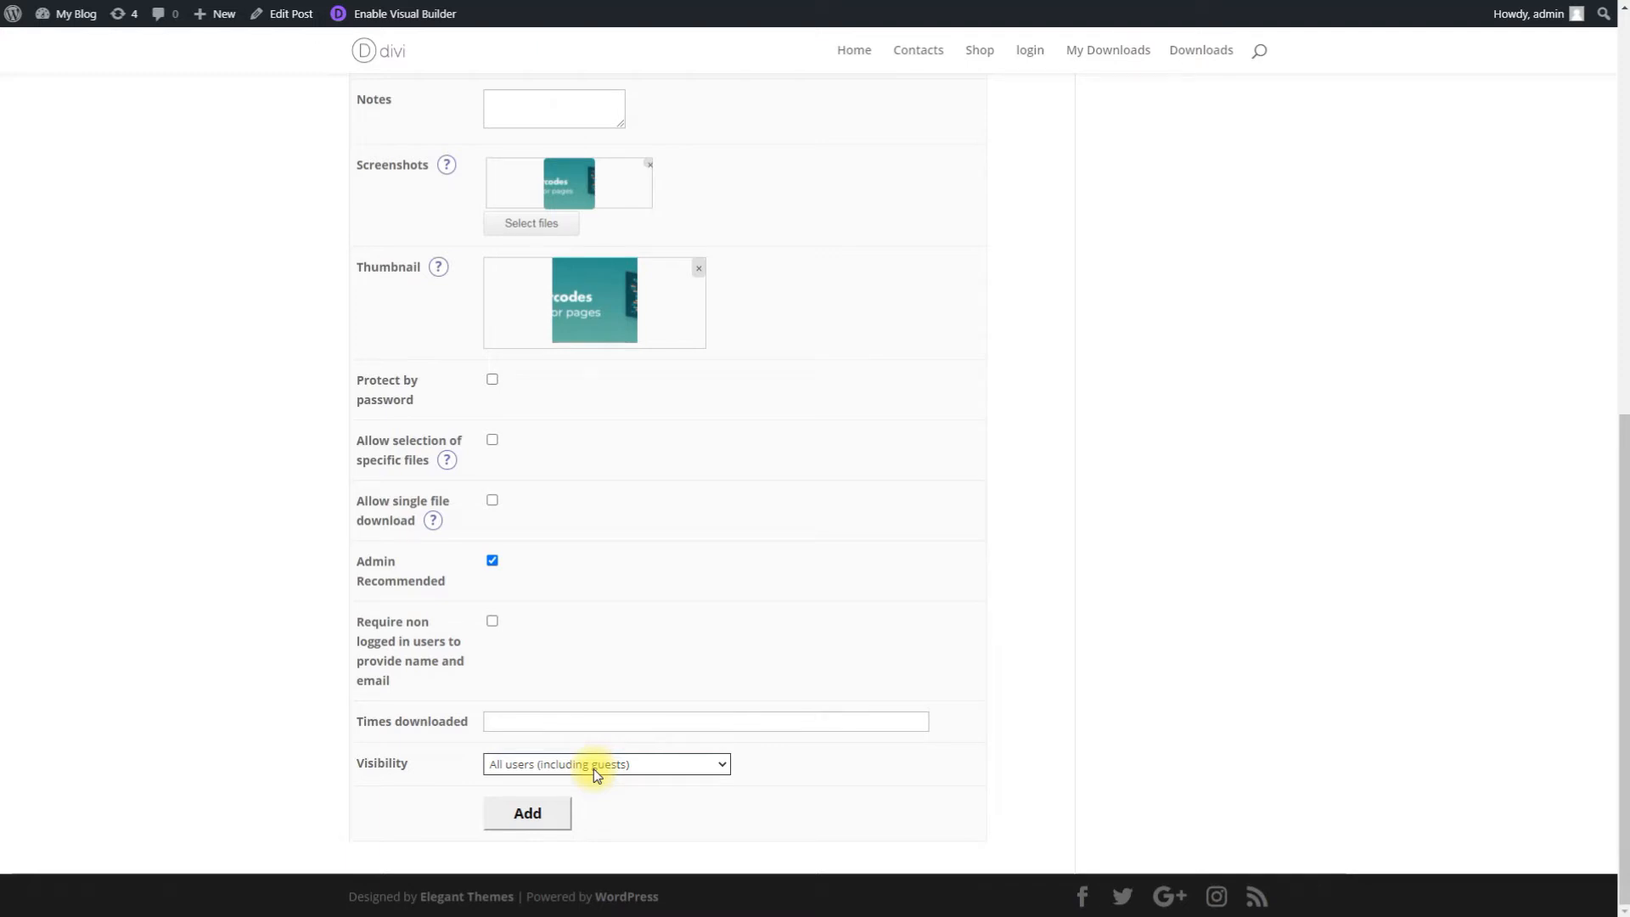
# Step: Publish the Bach download, play its mp3 on its page, and cancel the file save
pyautogui.click(540, 814)
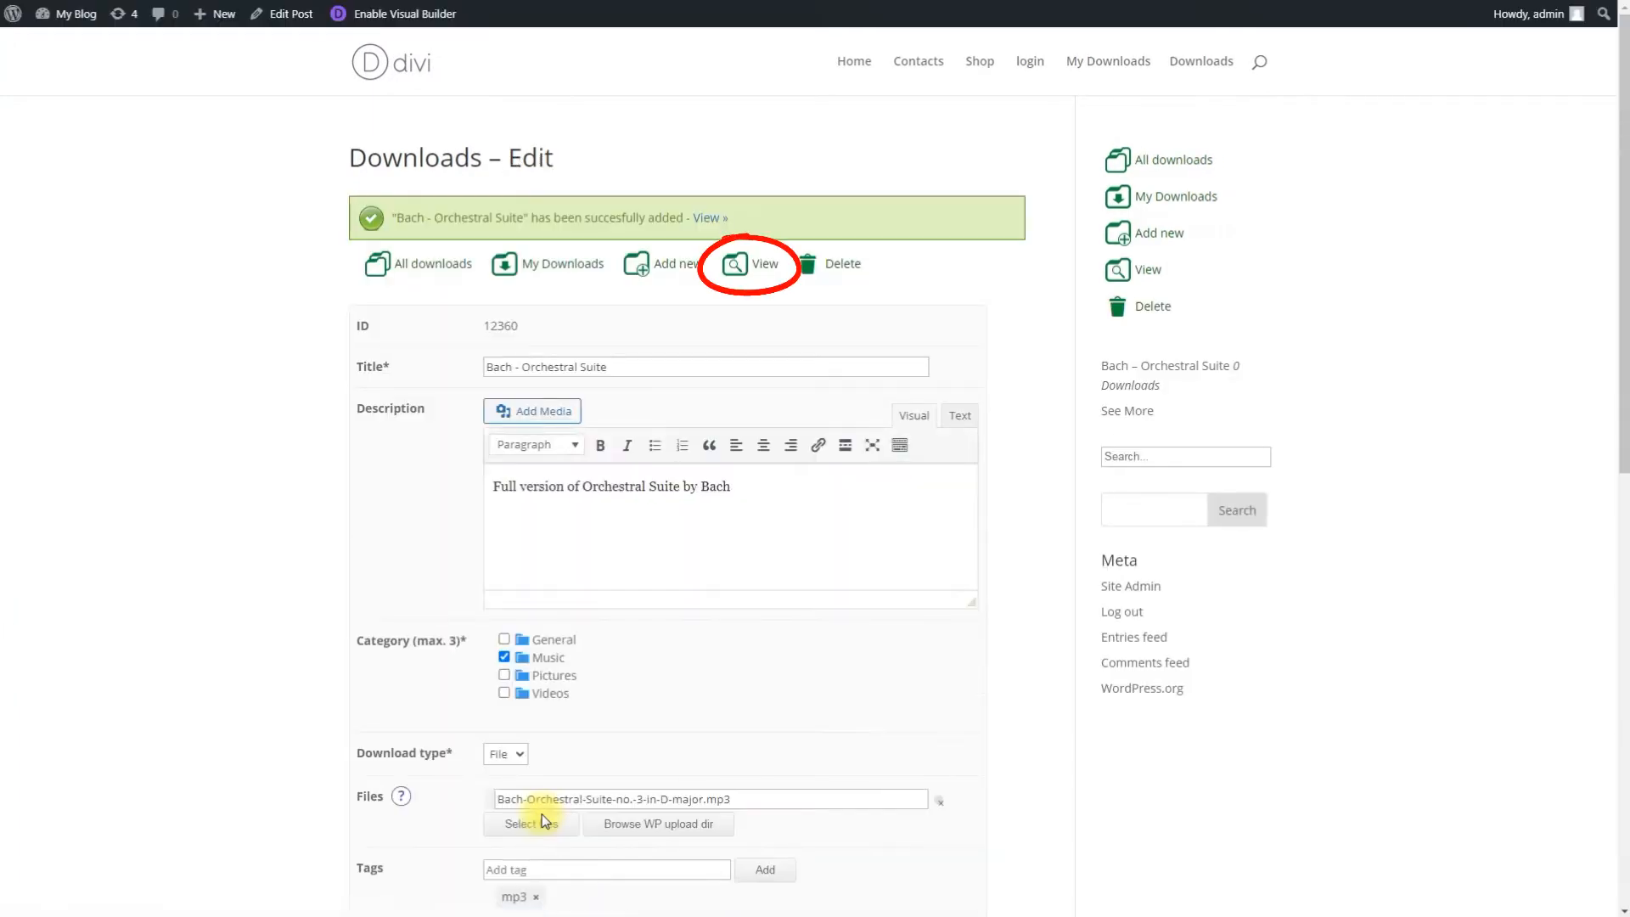
pyautogui.click(754, 267)
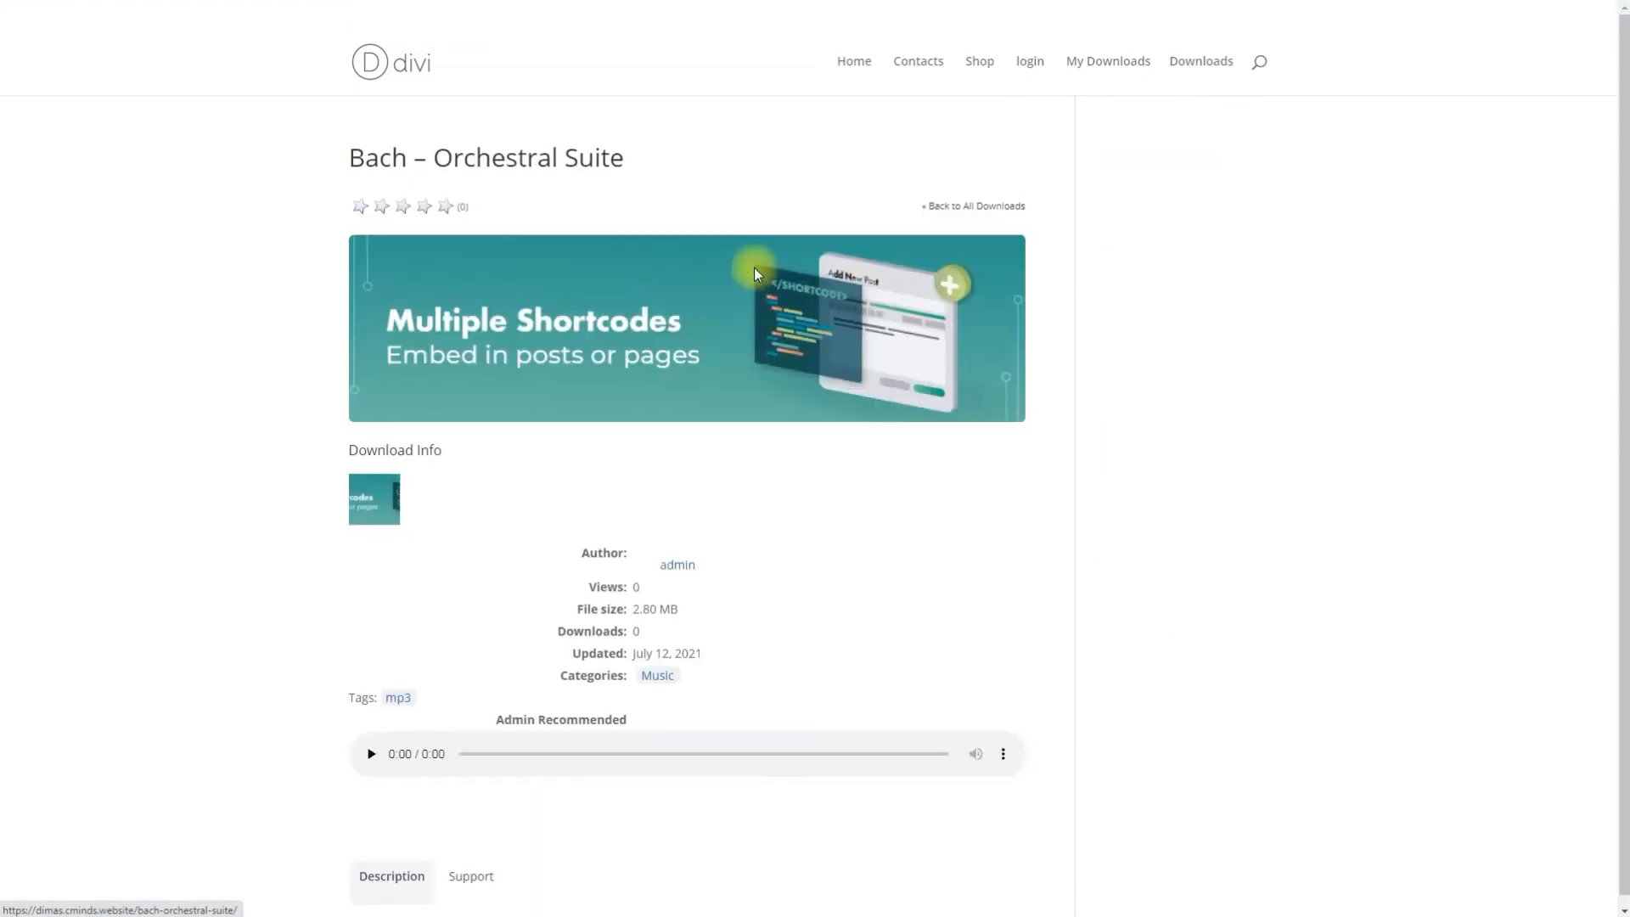
pyautogui.click(371, 748)
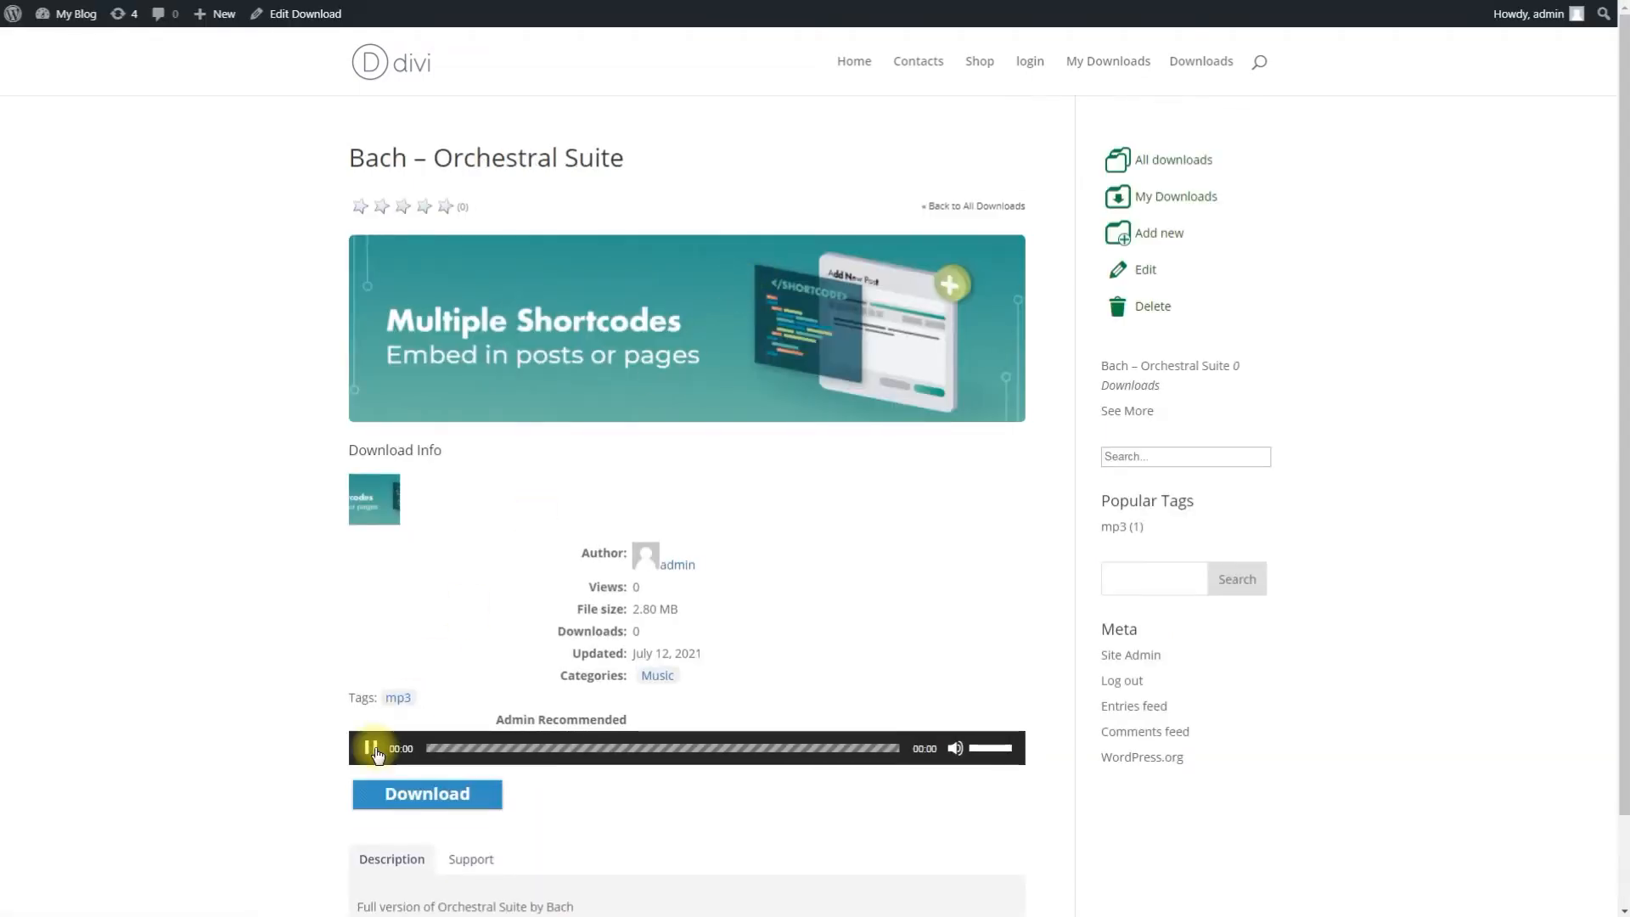
pyautogui.click(415, 800)
pyautogui.press('Escape')
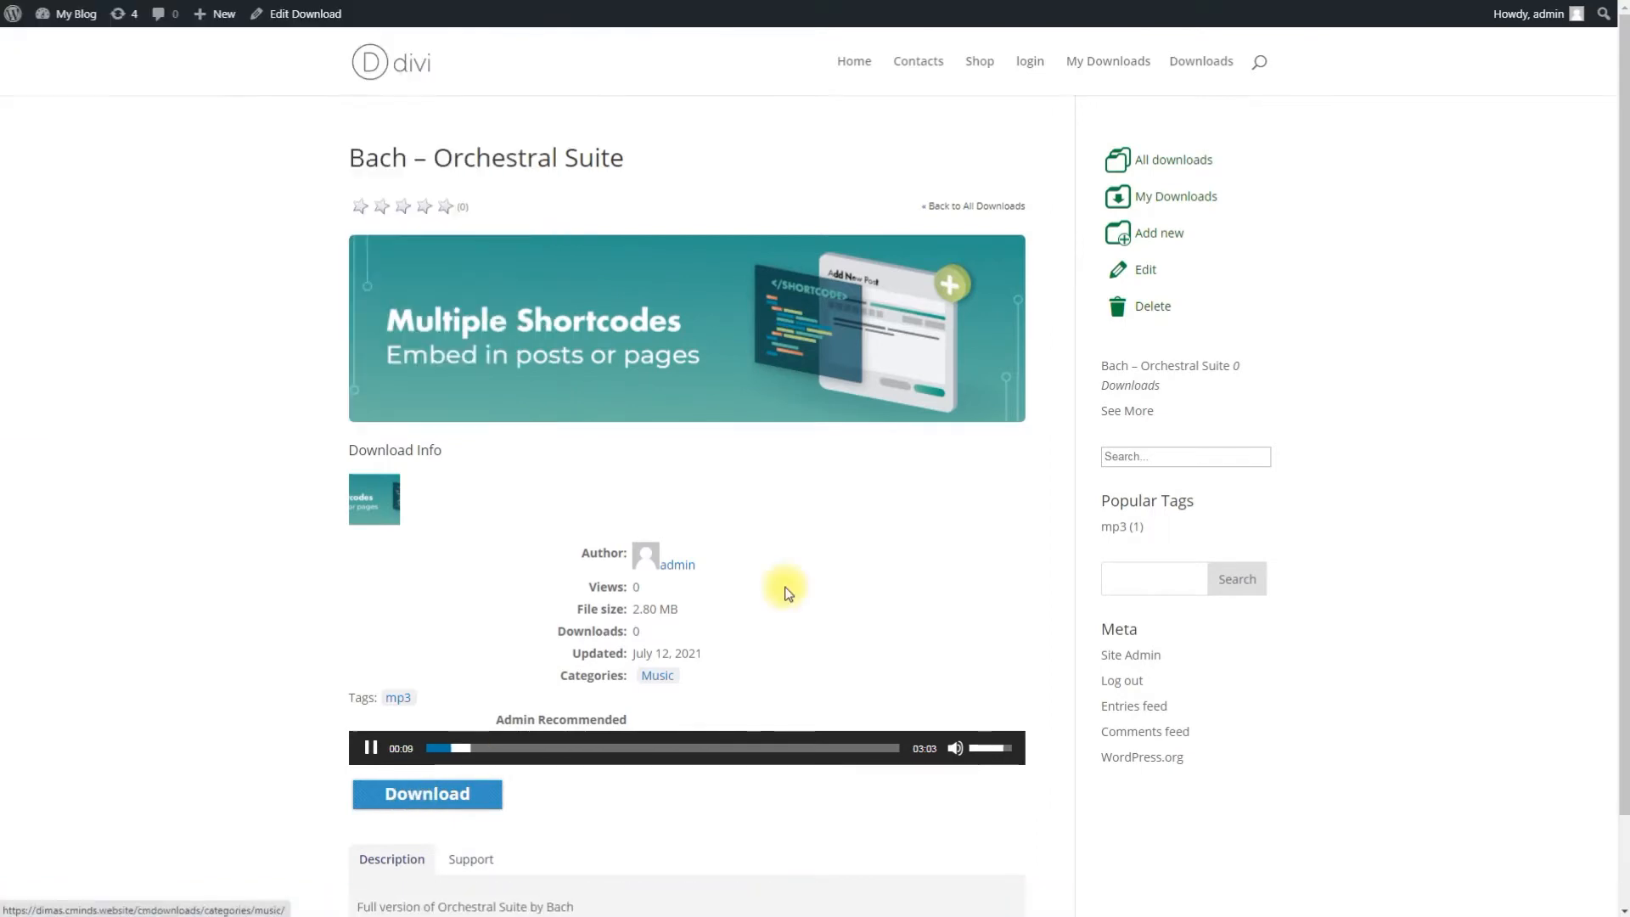
pyautogui.click(1202, 66)
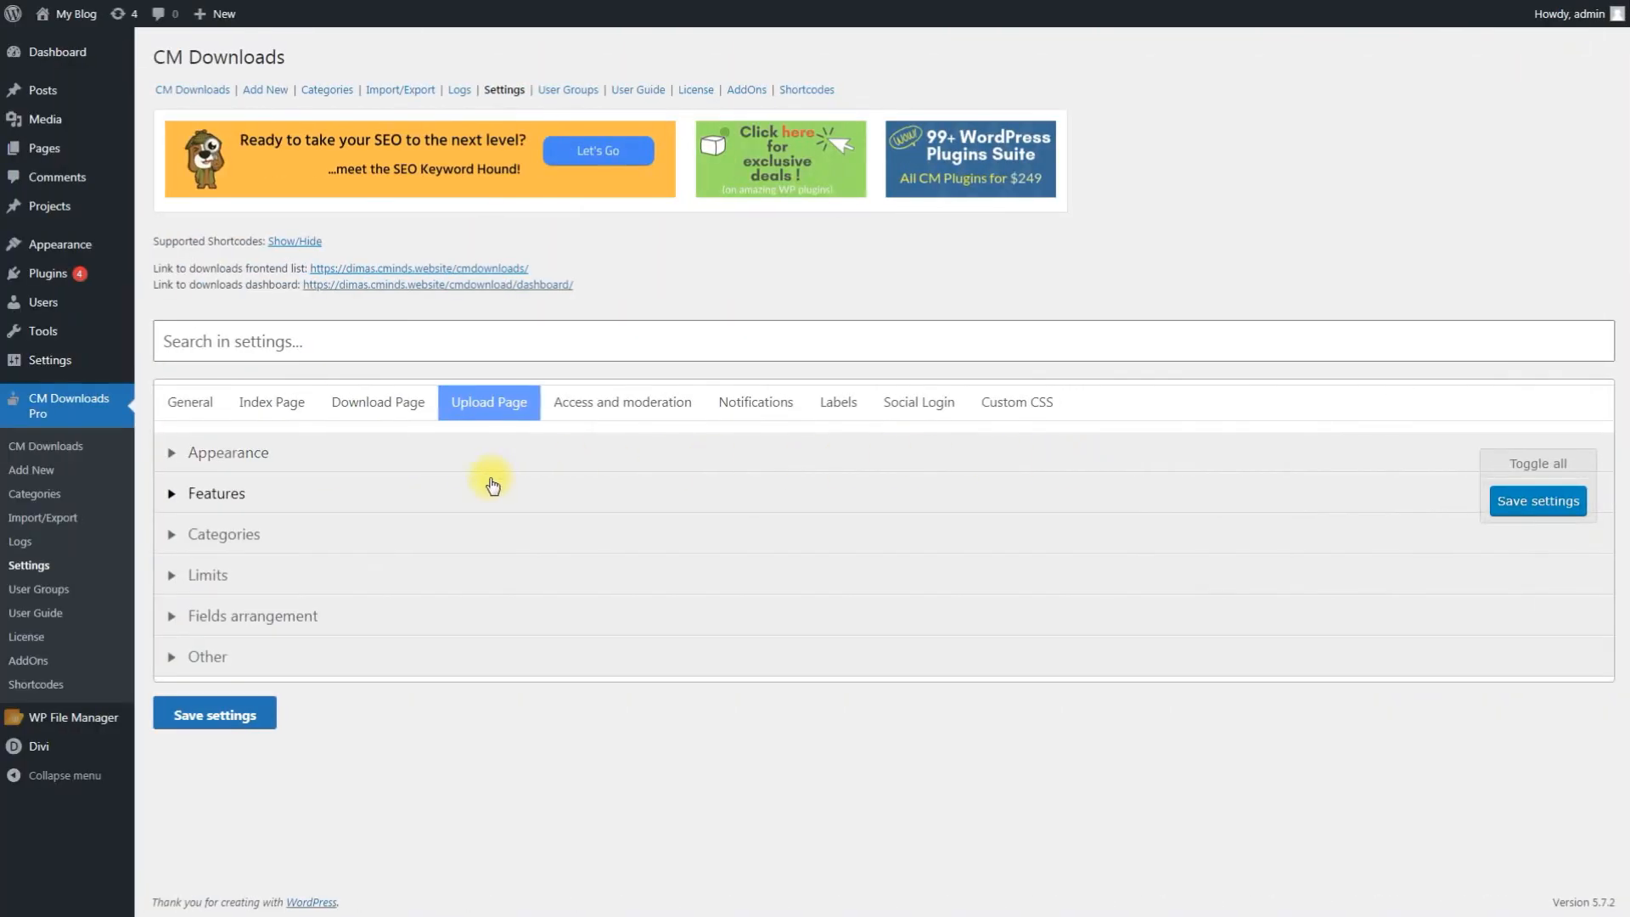
# Step: Expand the Features section on the Upload Page settings tab
pyautogui.click(490, 487)
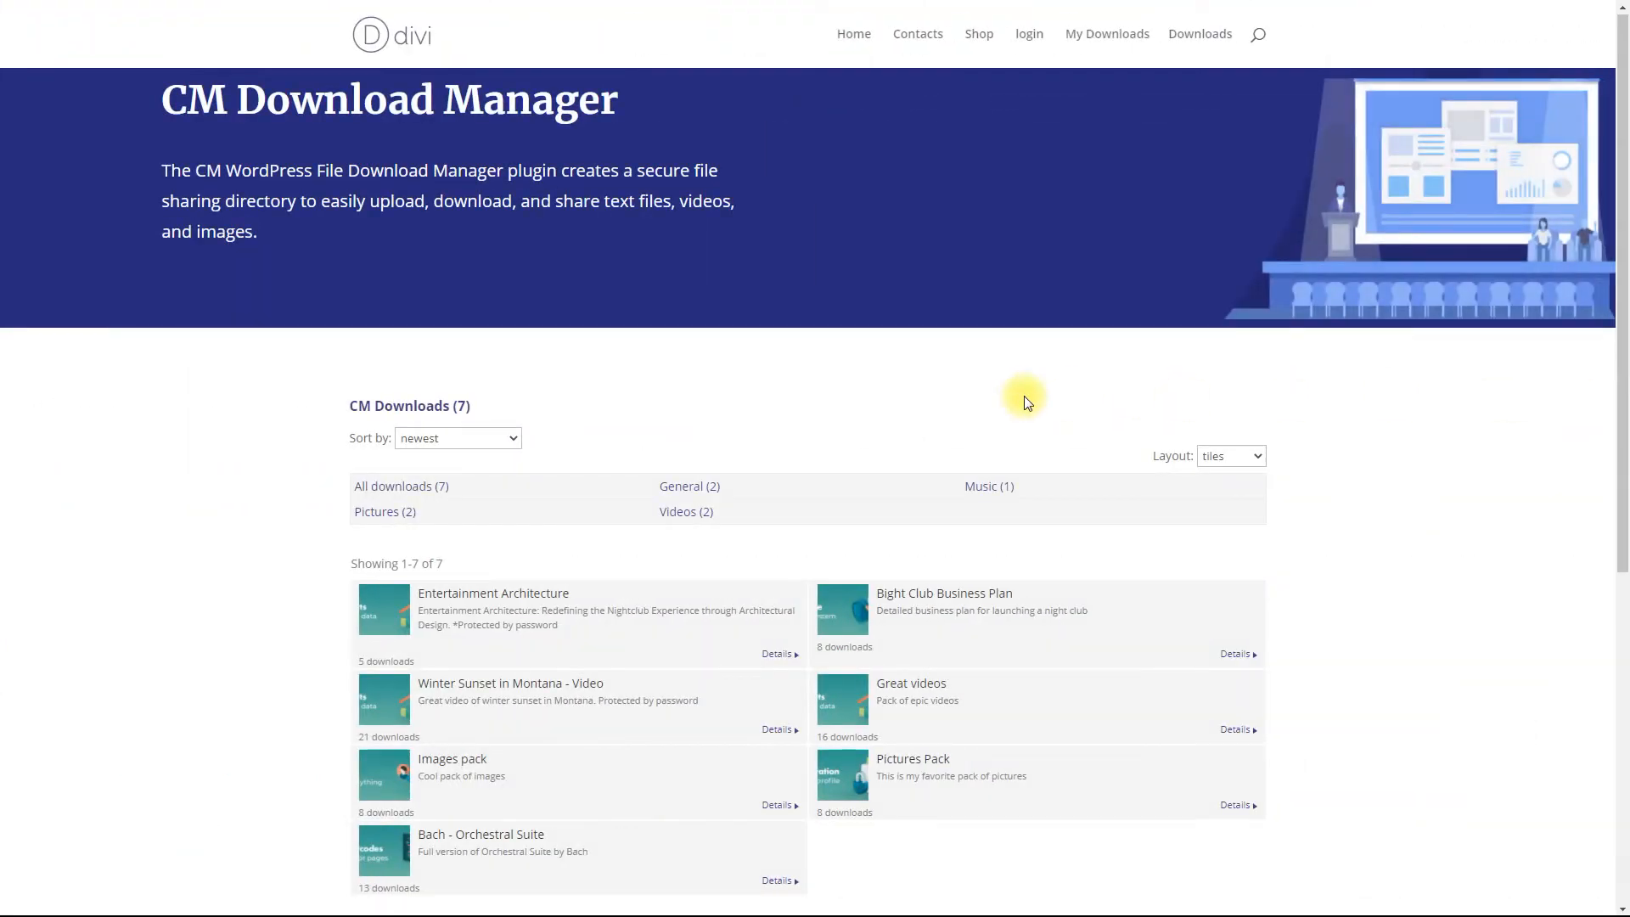
# Step: Look over the [cmdm-upload-form] page, then log in through the [cmdm-login-form] with a username
pyautogui.scroll(-4, 1023, 396)
pyautogui.scroll(4, 1024, 395)
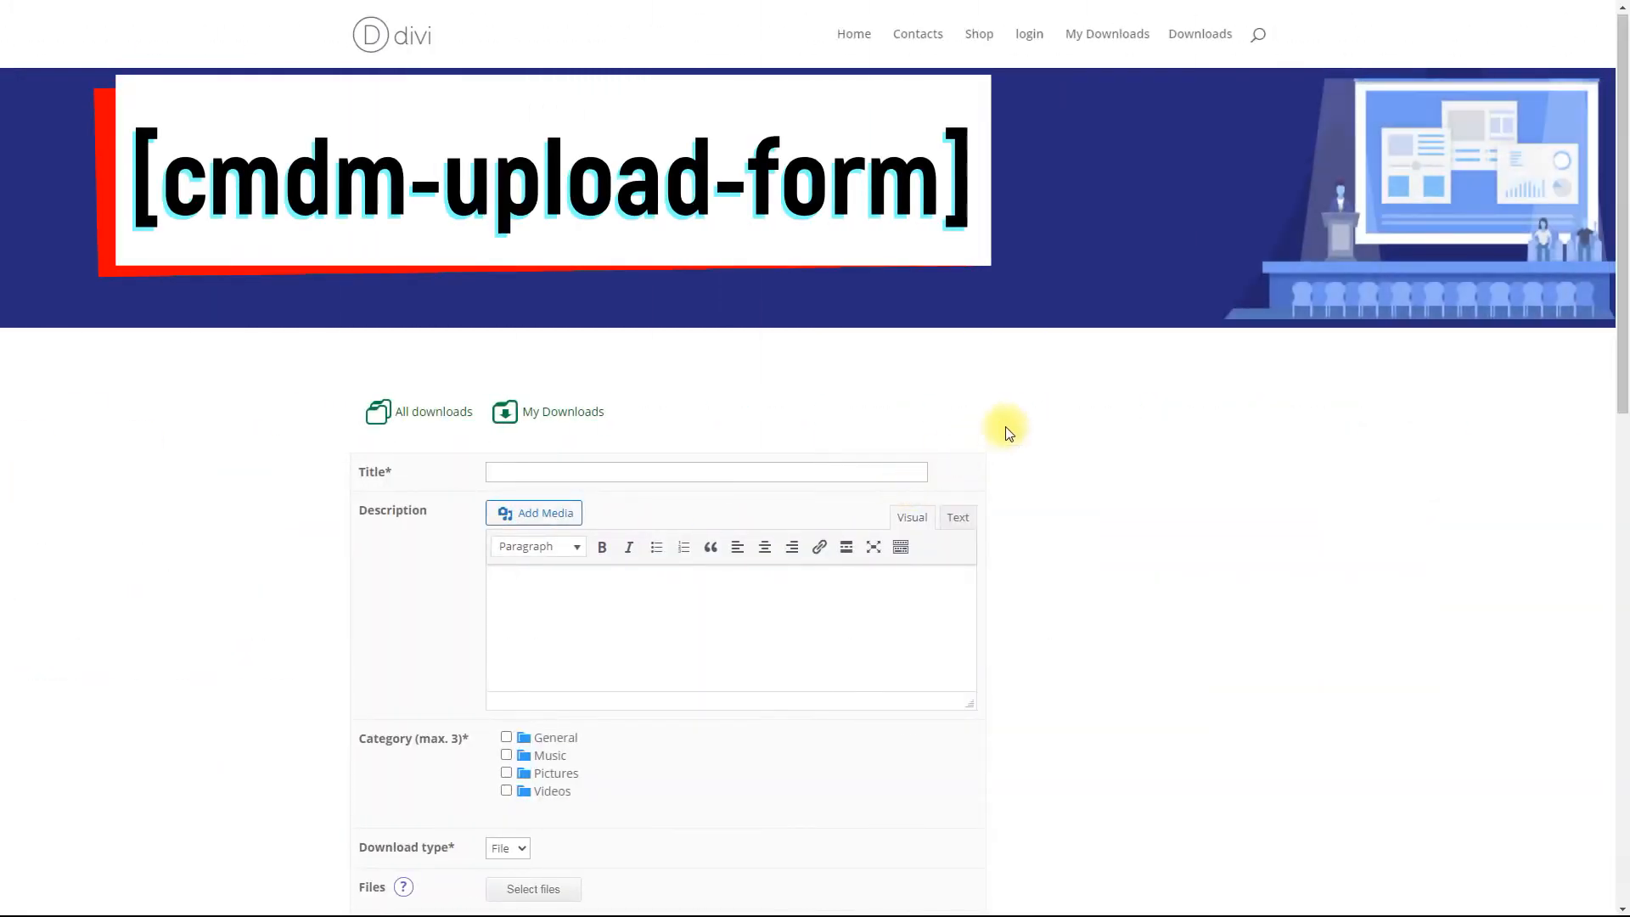
pyautogui.scroll(-3, 1008, 433)
pyautogui.scroll(-5, 1008, 433)
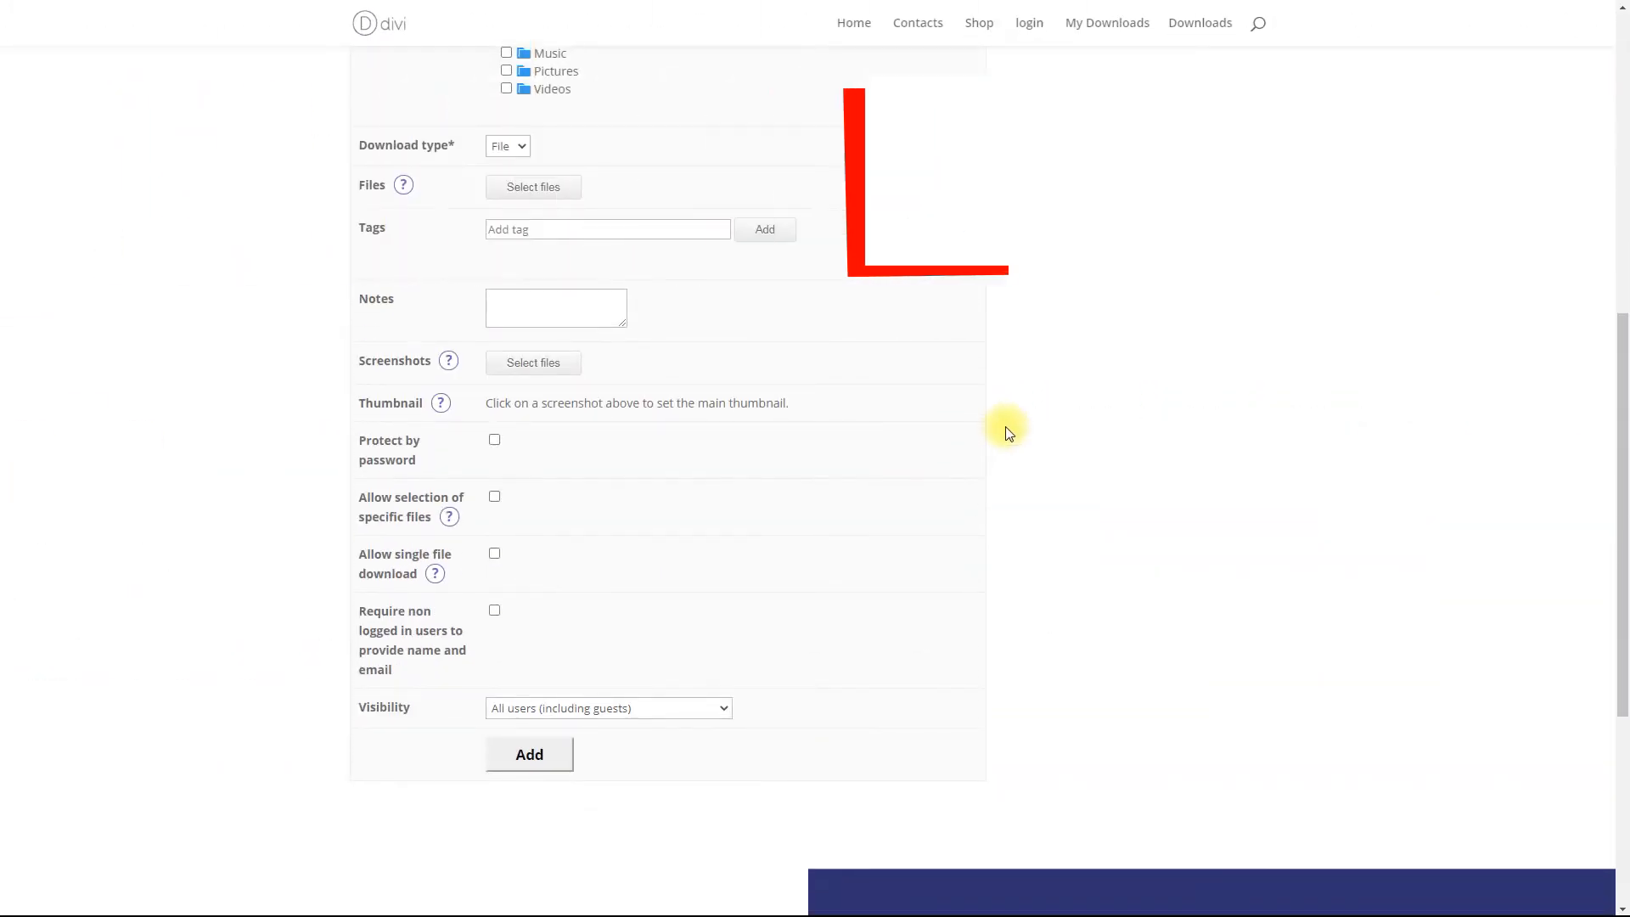
pyautogui.scroll(7, 1008, 433)
pyautogui.scroll(1, 1009, 433)
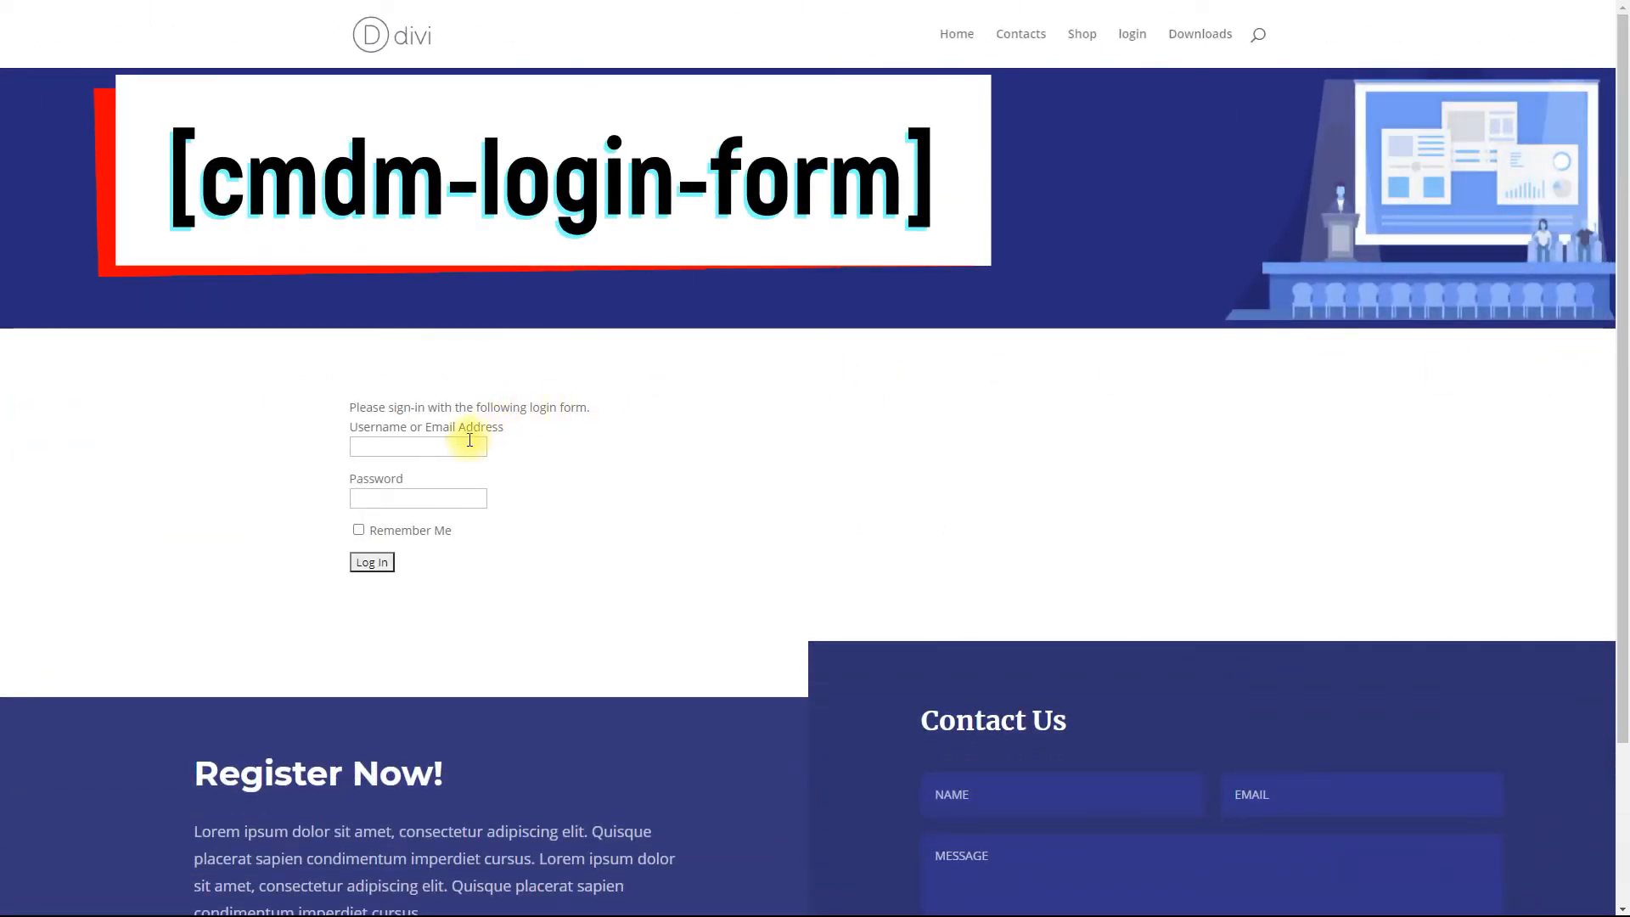
pyautogui.write('john')
pyautogui.press('Tab')
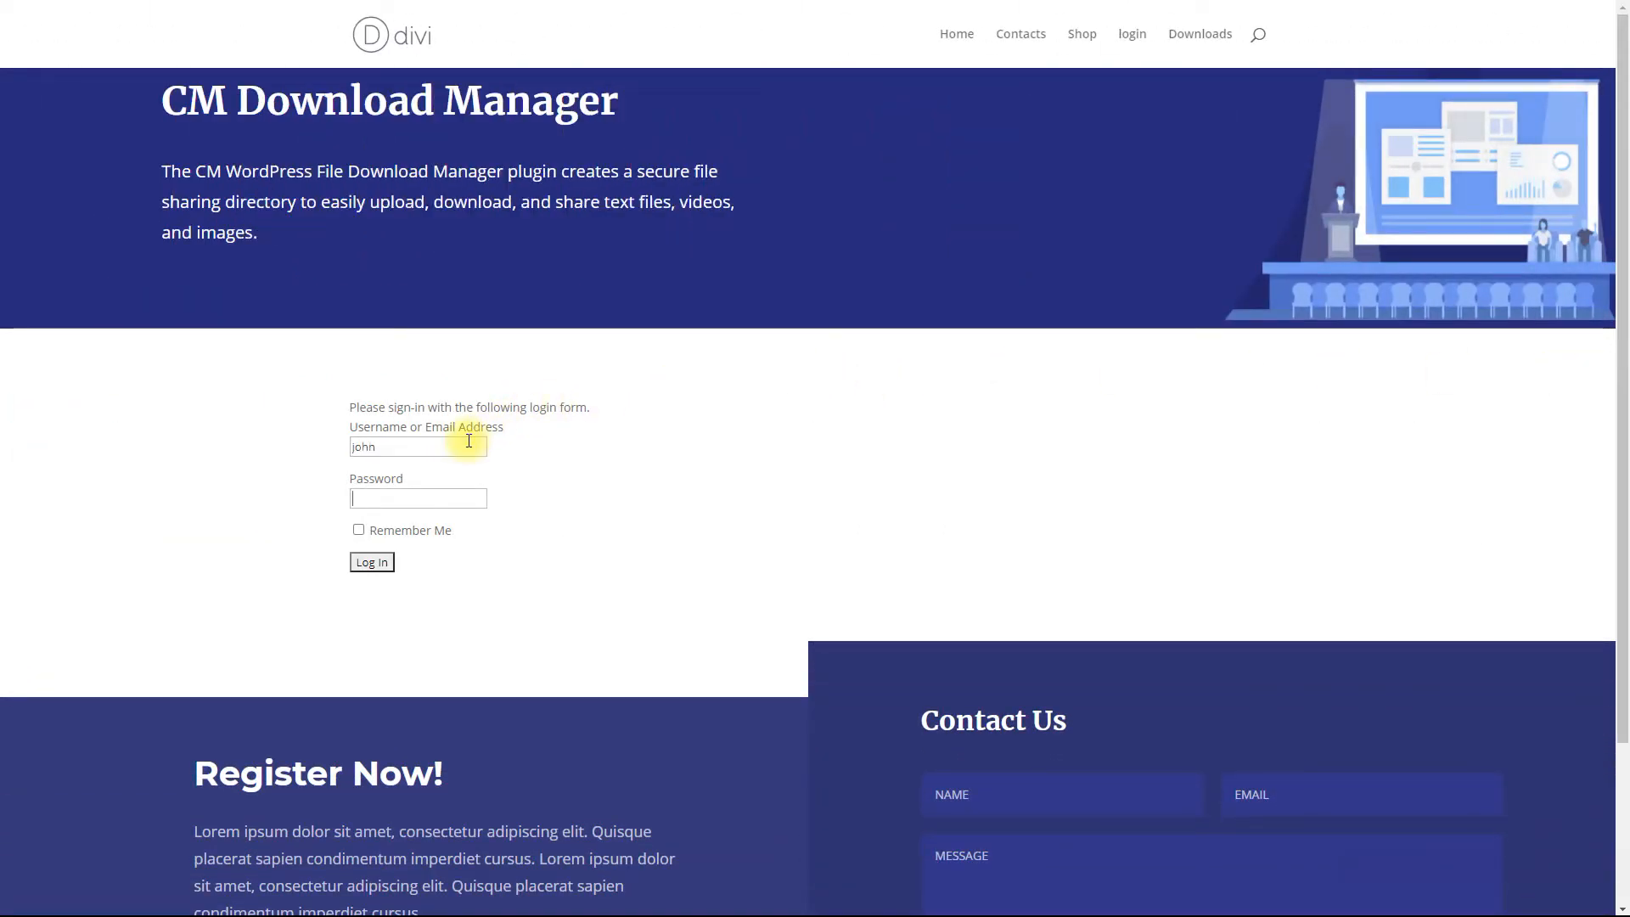
pyautogui.press('Return')
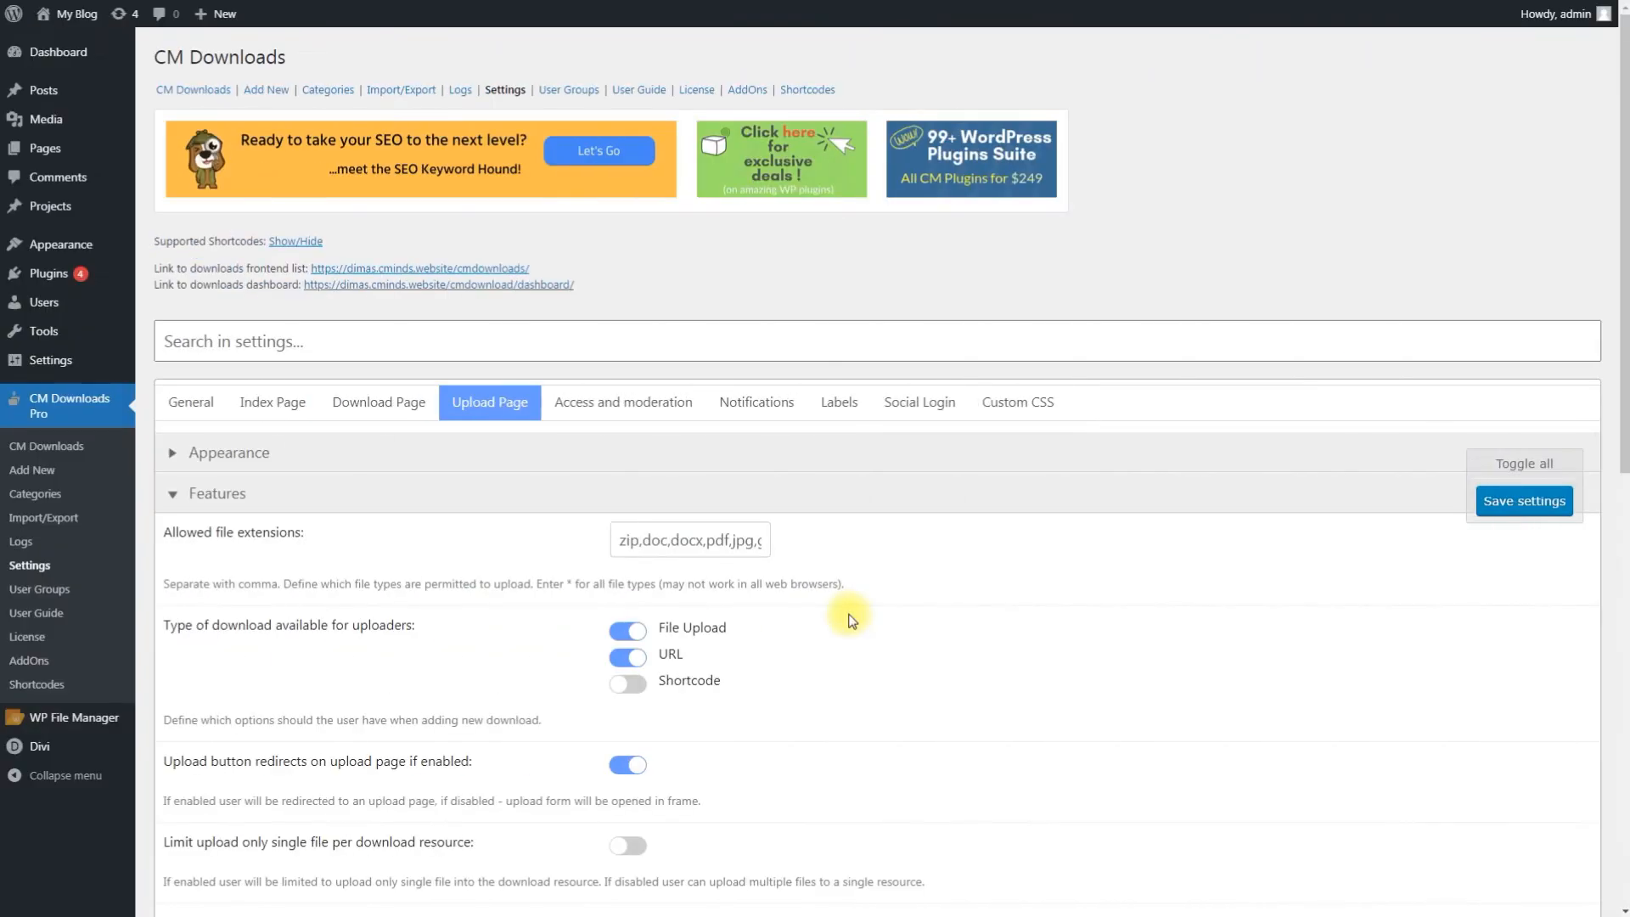
# Step: Open Appearance > Widgets and expand the Sidebar widget area
pyautogui.moveTo(111, 283)
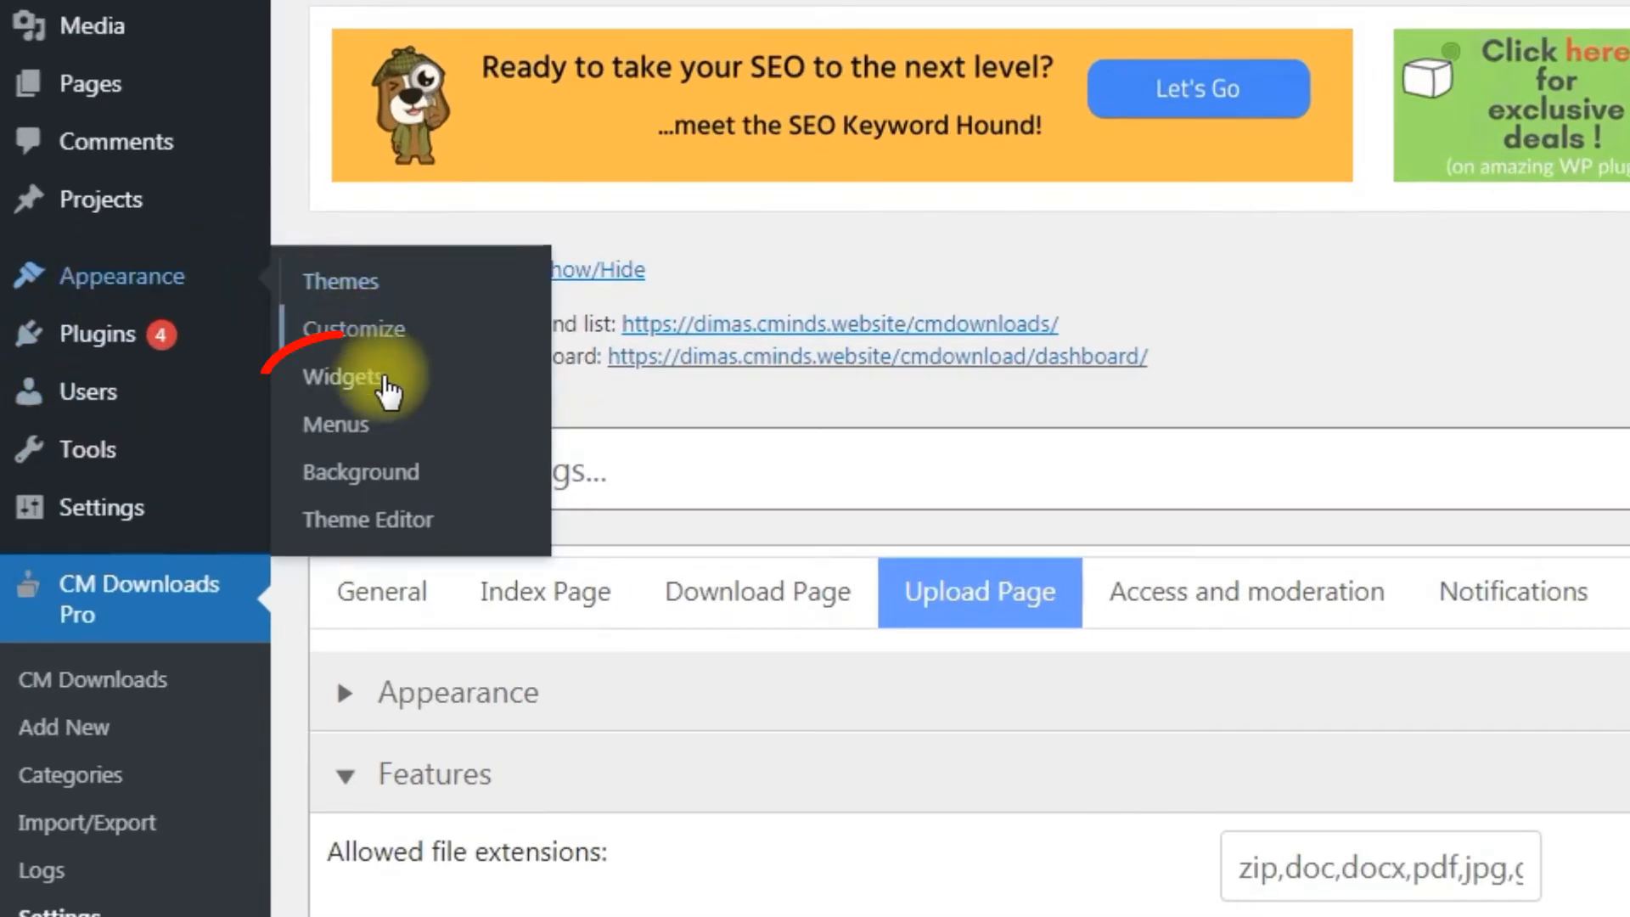
pyautogui.click(392, 397)
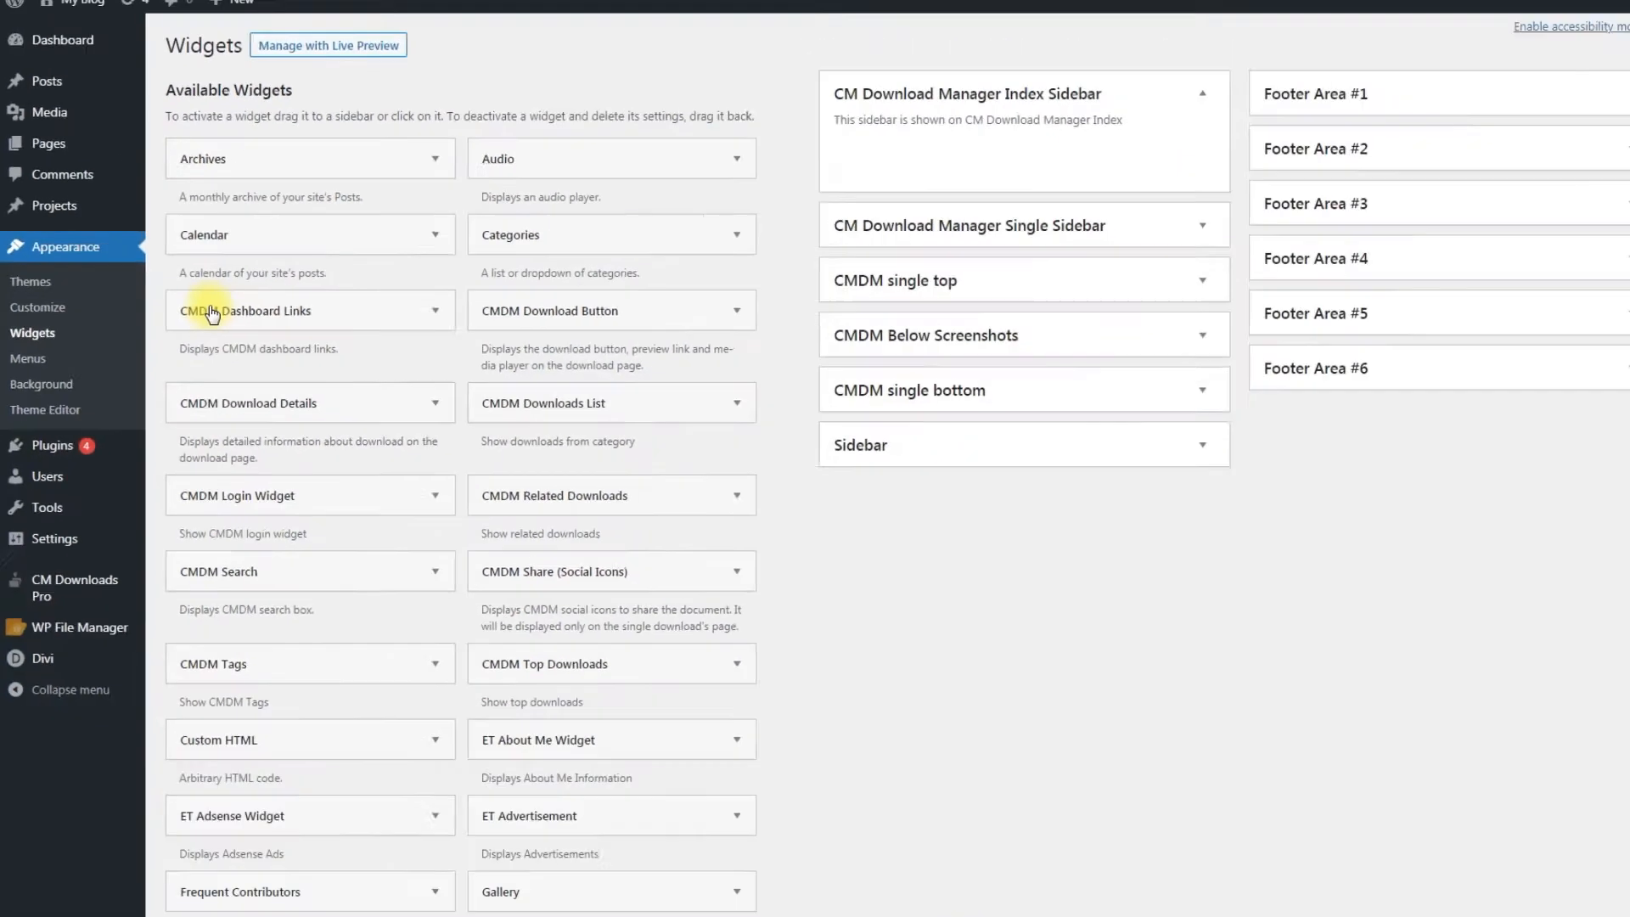
pyautogui.click(1103, 348)
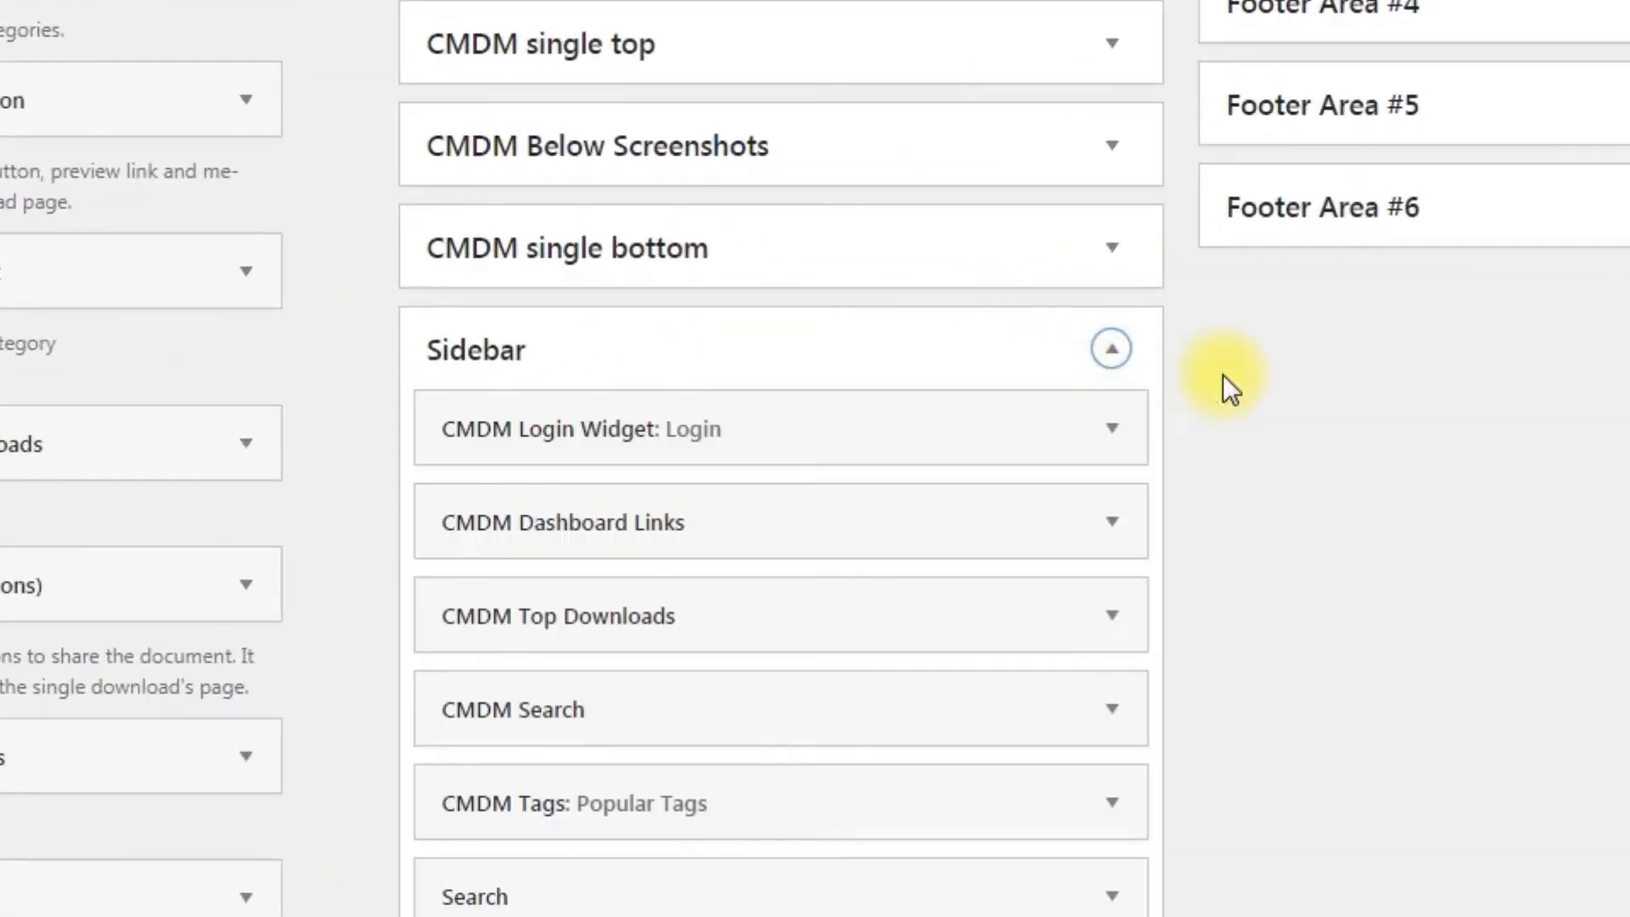
pyautogui.scroll(-4, 1223, 365)
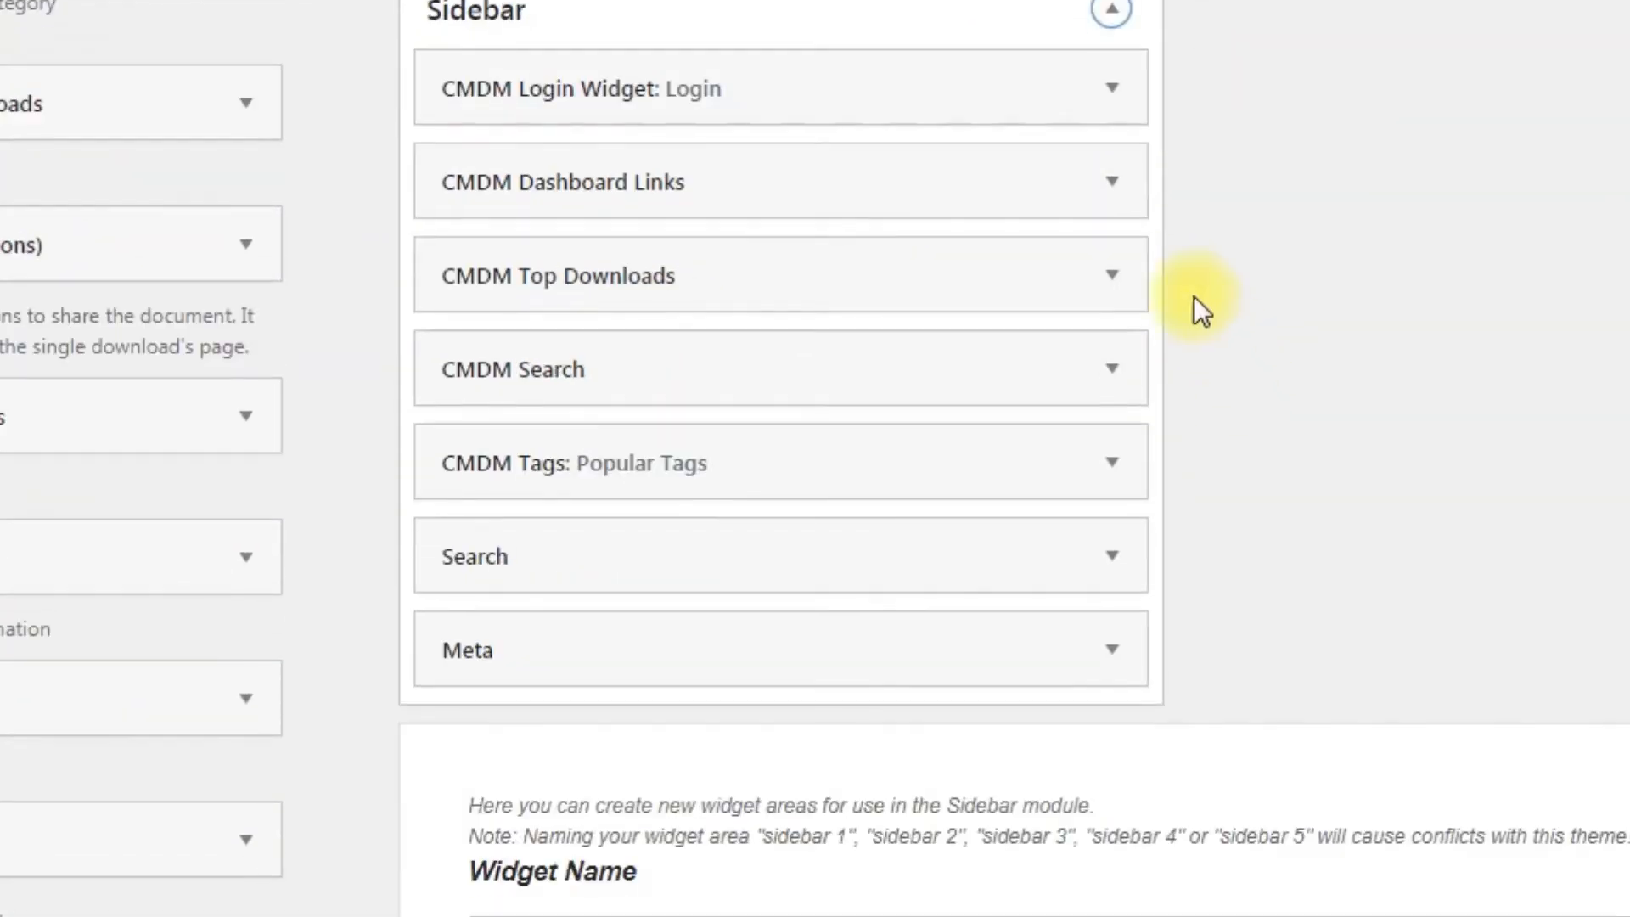
# Step: Inspect the CMDM Login, Dashboard Links, Top Downloads, Search and Popular Tags widget settings
pyautogui.click(1127, 106)
pyautogui.click(1127, 106)
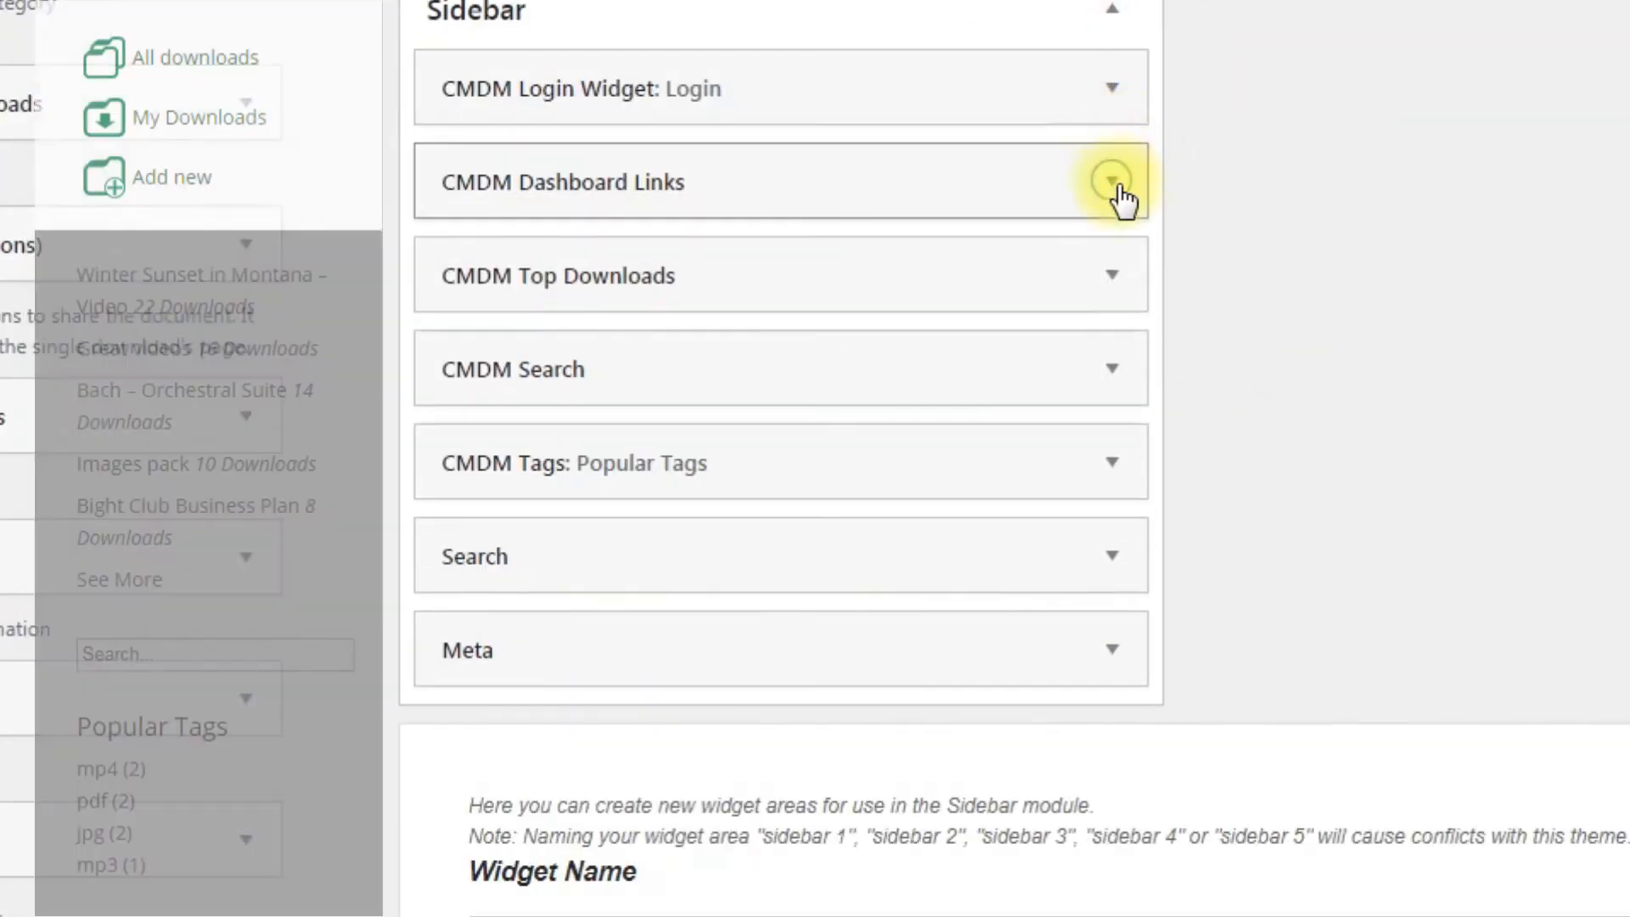
pyautogui.click(1114, 182)
pyautogui.click(1114, 182)
pyautogui.click(1125, 273)
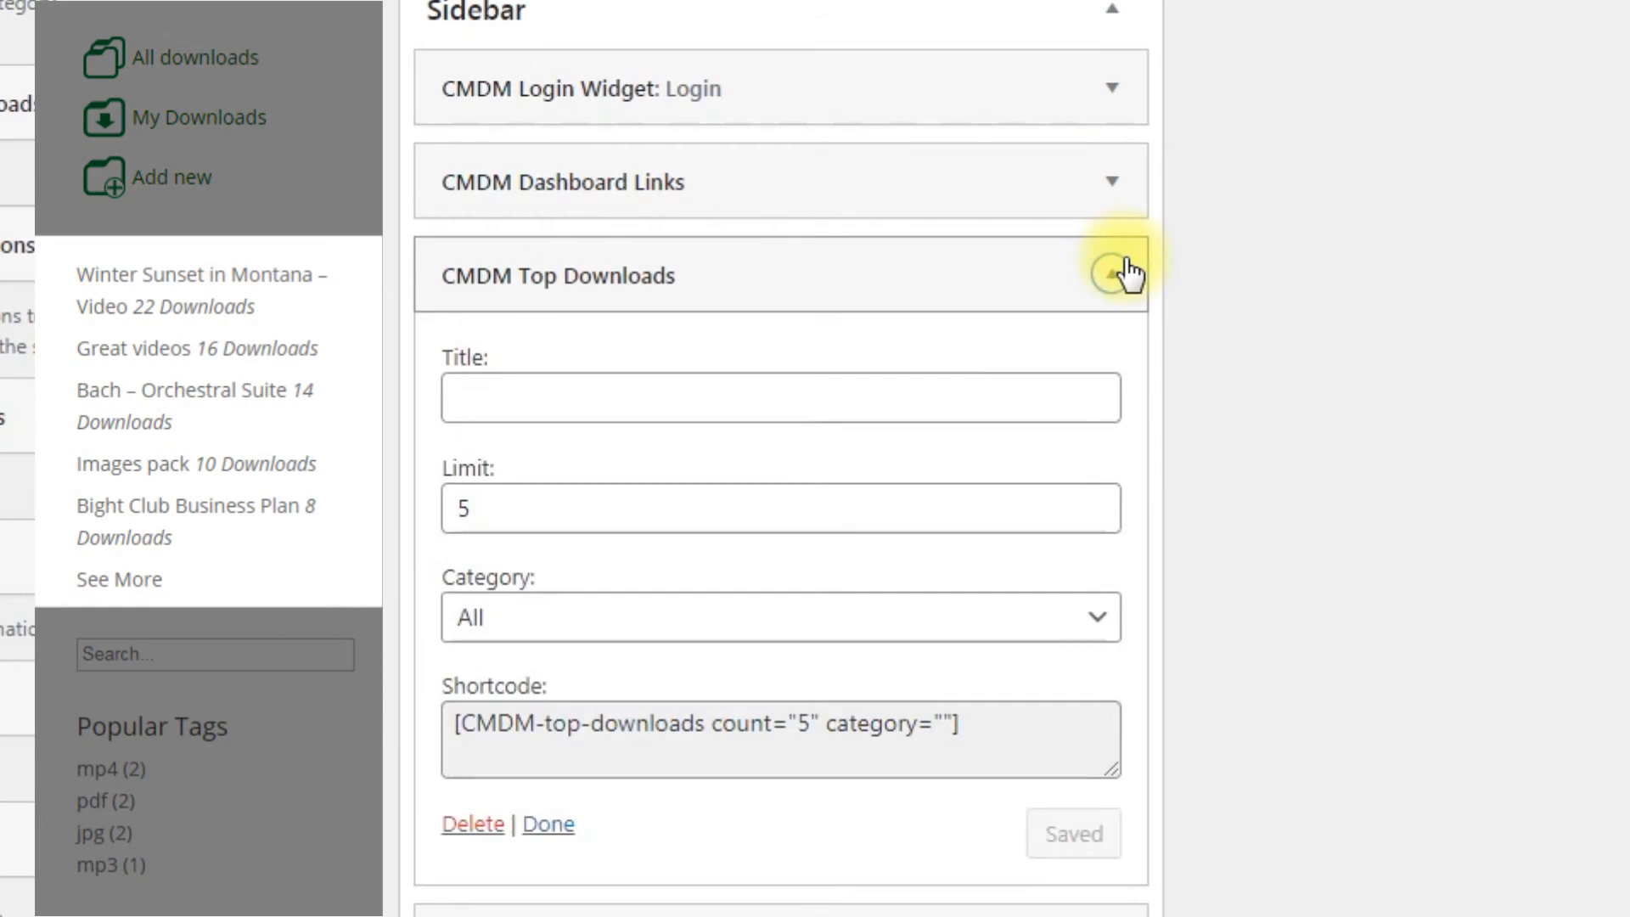
pyautogui.click(1126, 274)
pyautogui.click(1127, 373)
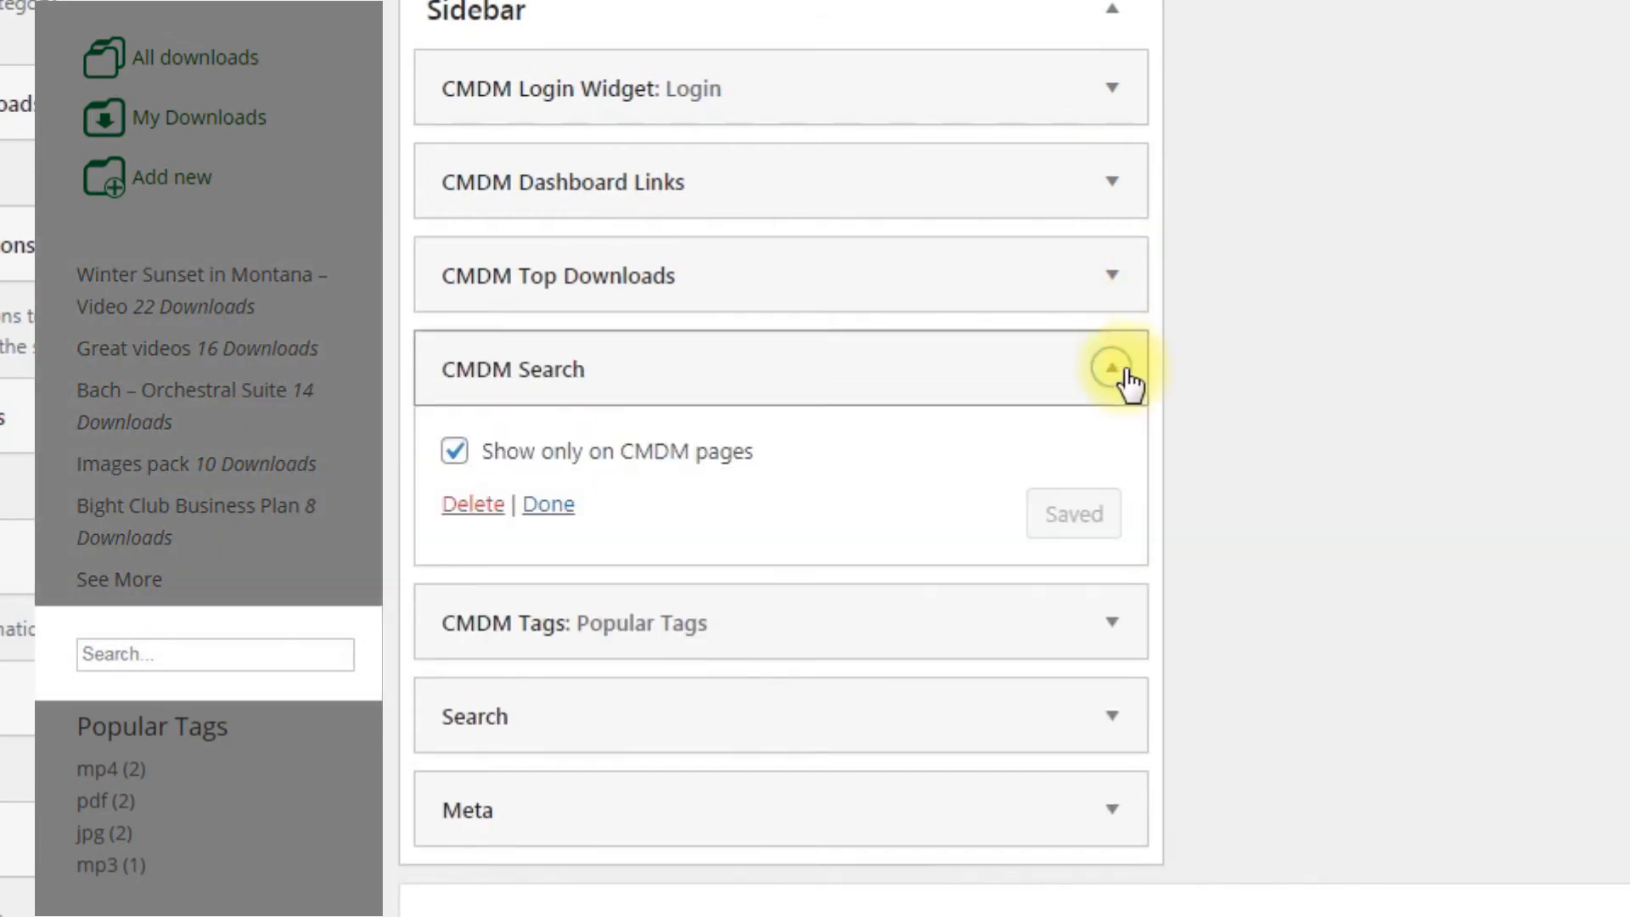
pyautogui.click(1129, 374)
pyautogui.click(1131, 461)
pyautogui.click(1134, 462)
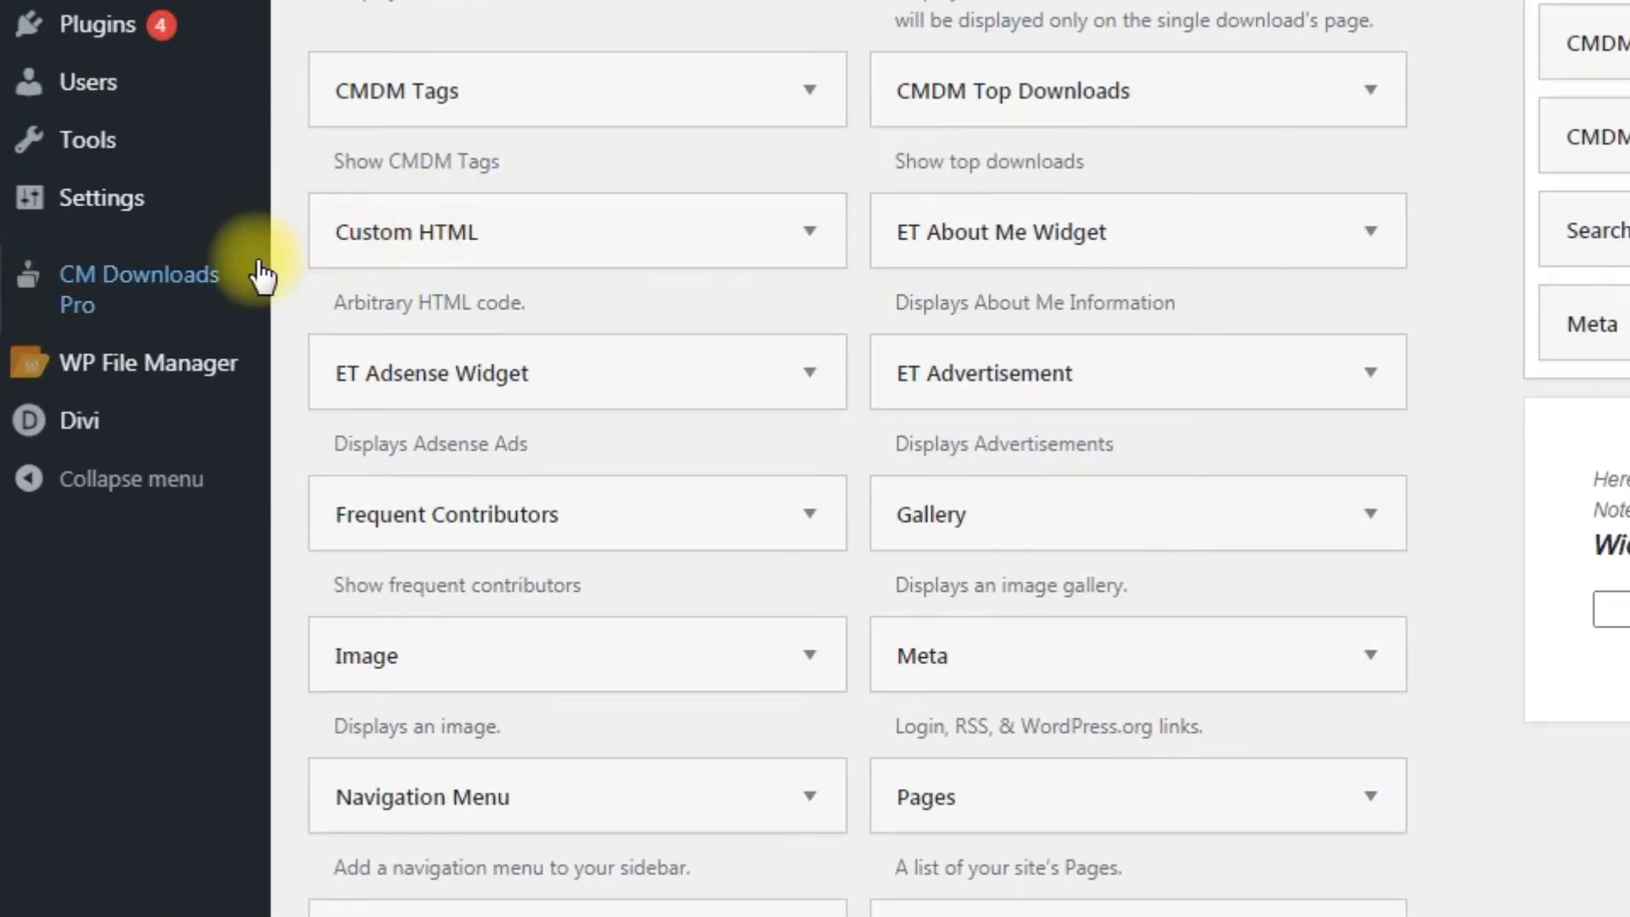
pyautogui.moveTo(123, 556)
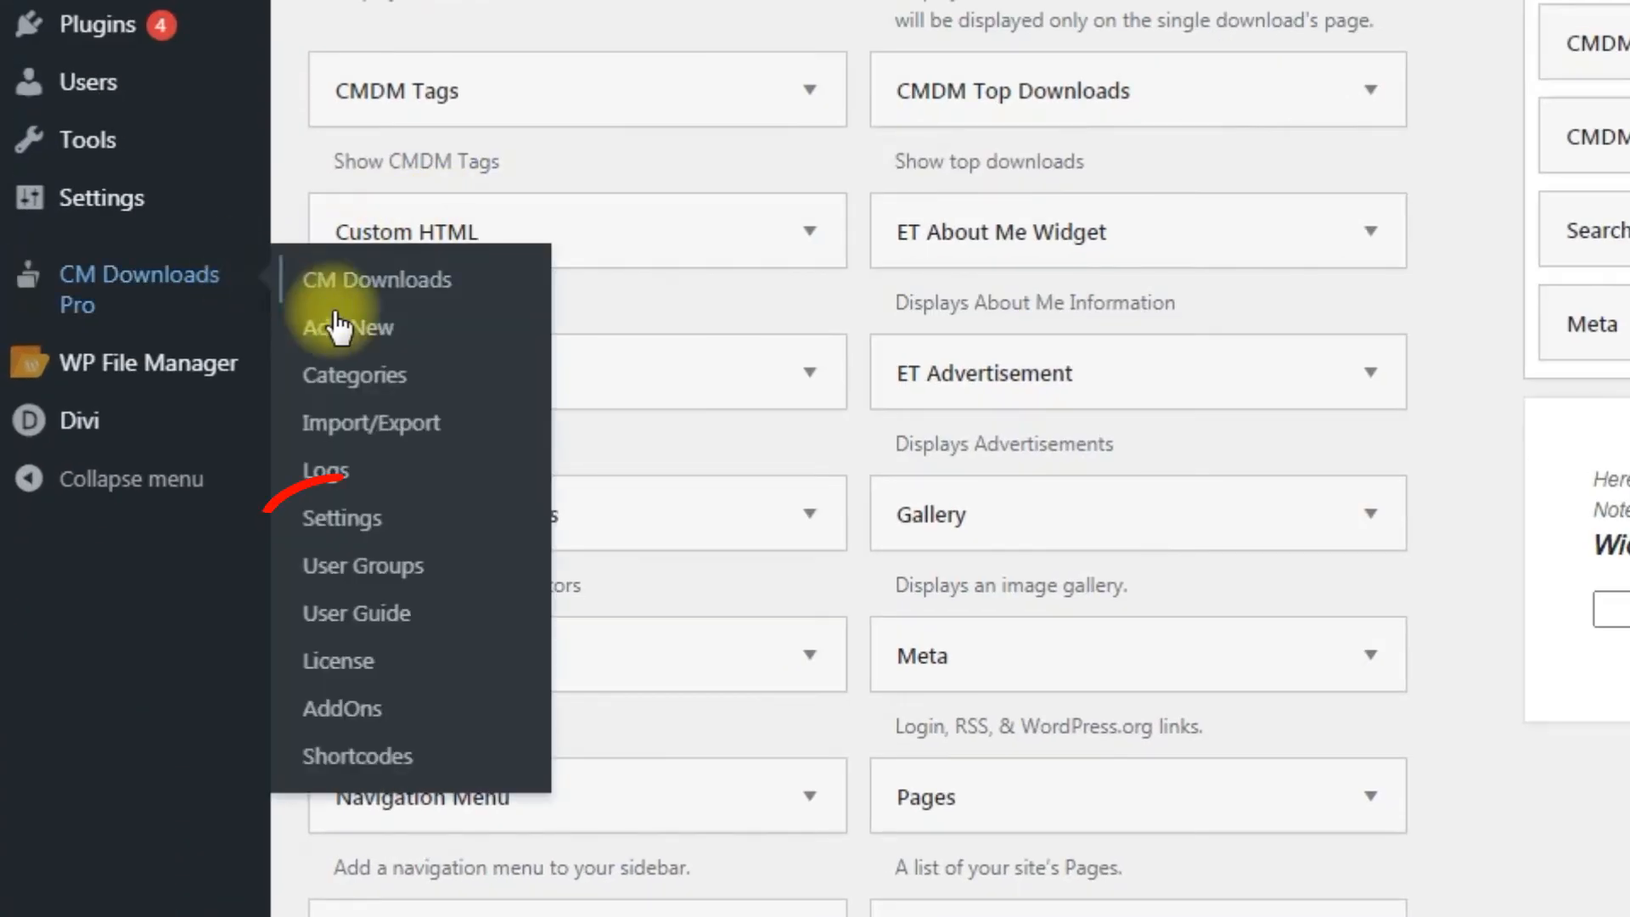
# Step: Expand the New download notification settings in CM Downloads Pro Settings > Notifications
pyautogui.click(389, 524)
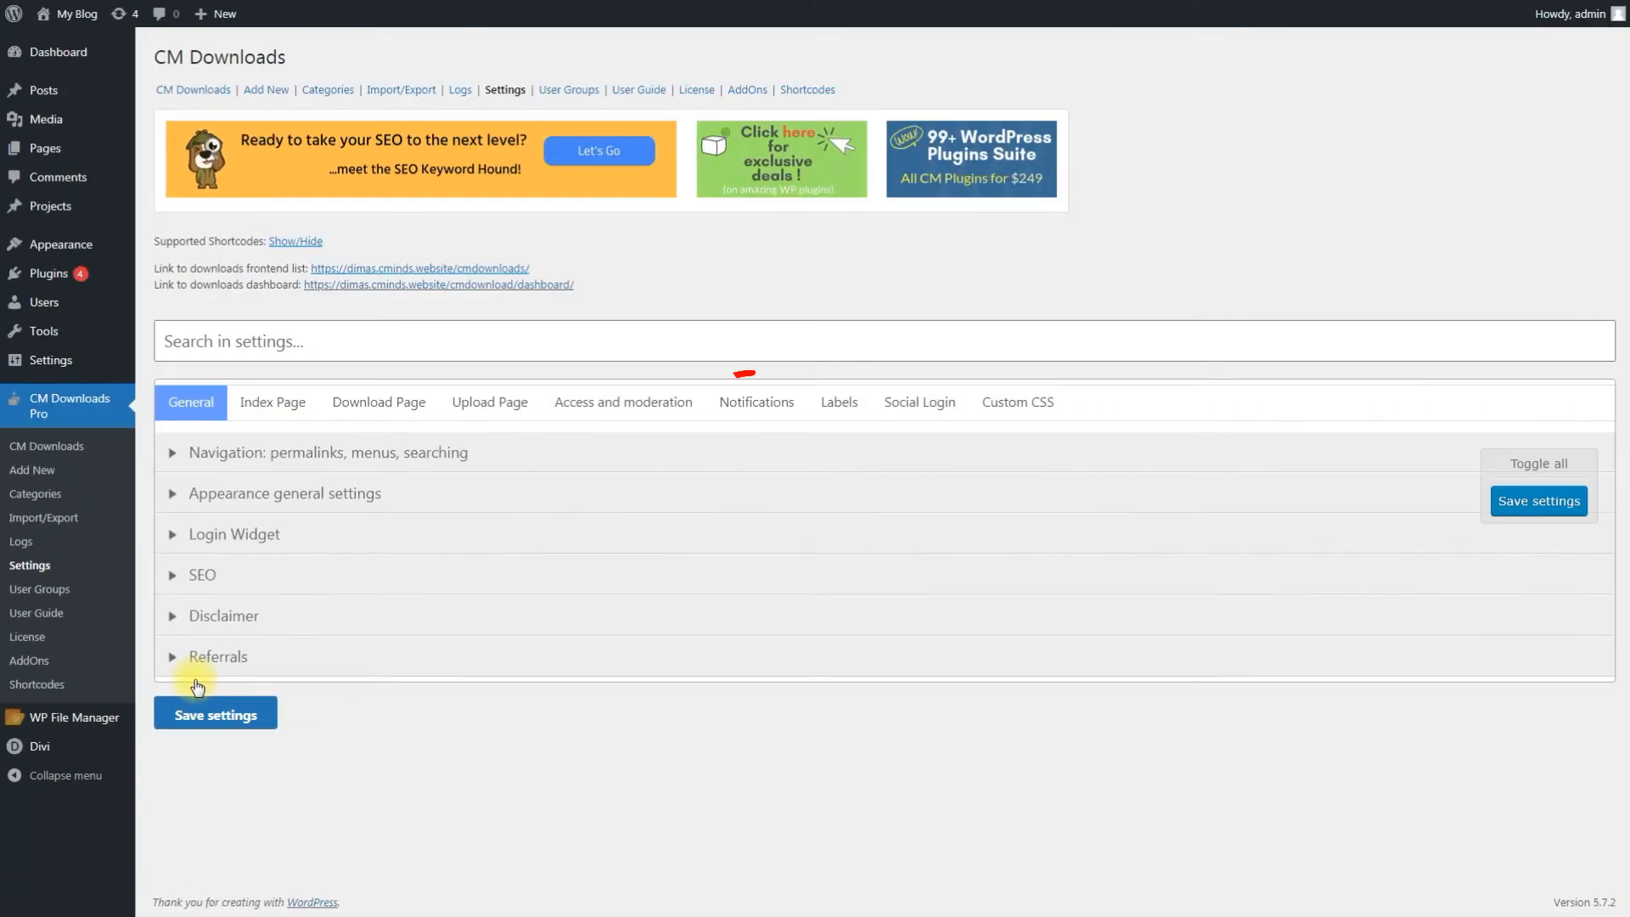
pyautogui.click(747, 404)
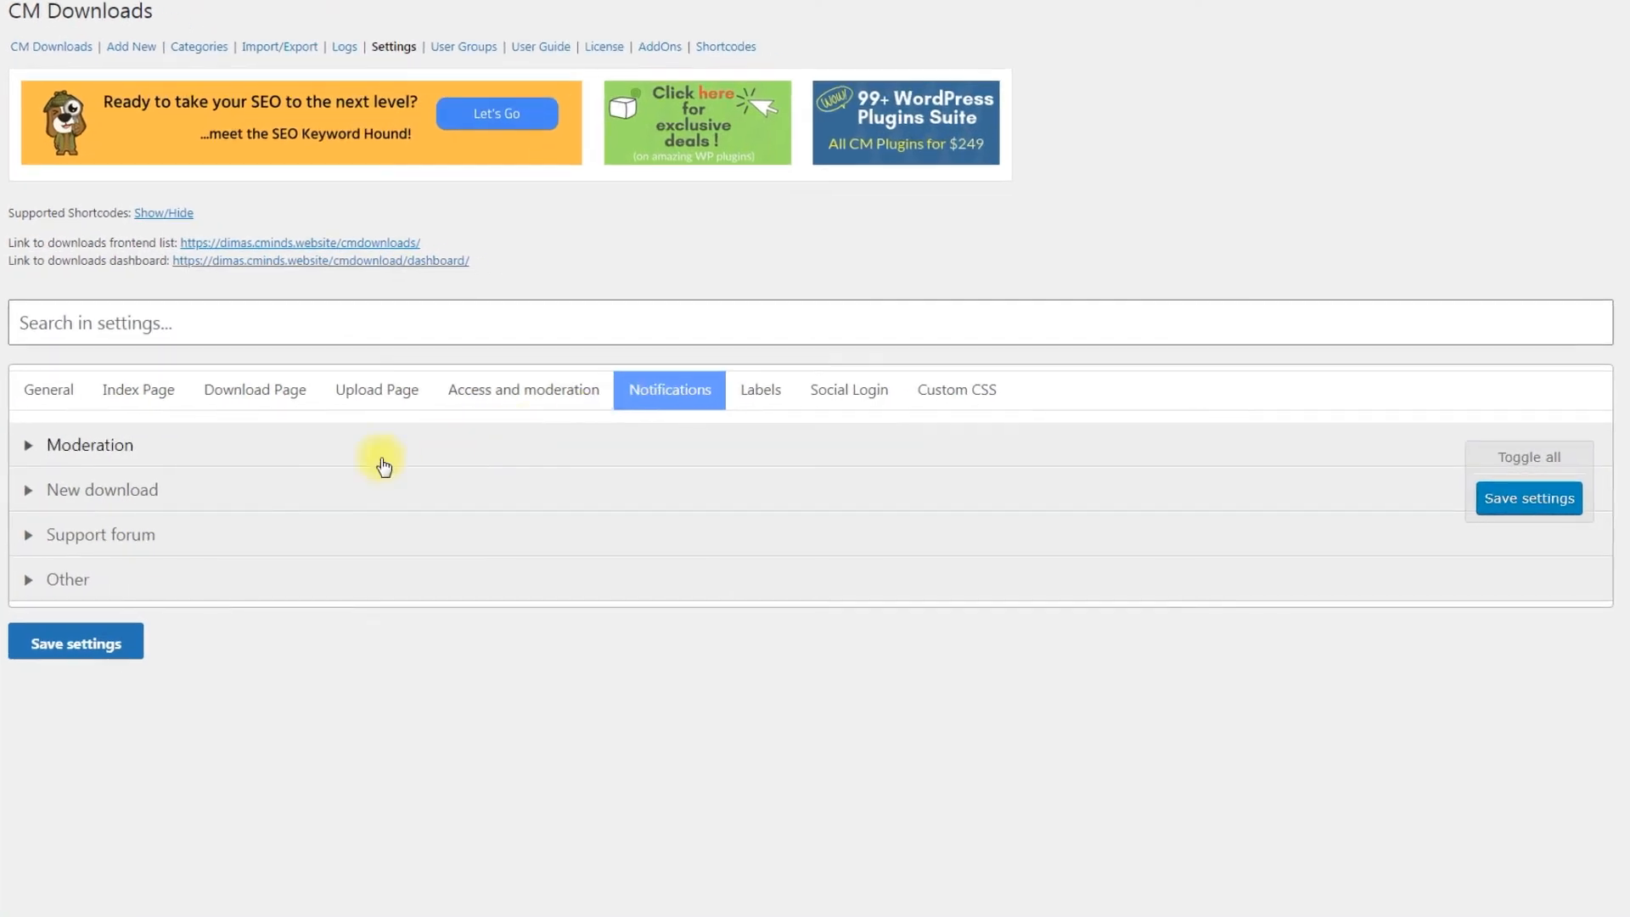
pyautogui.click(369, 497)
pyautogui.scroll(-5, 242, 497)
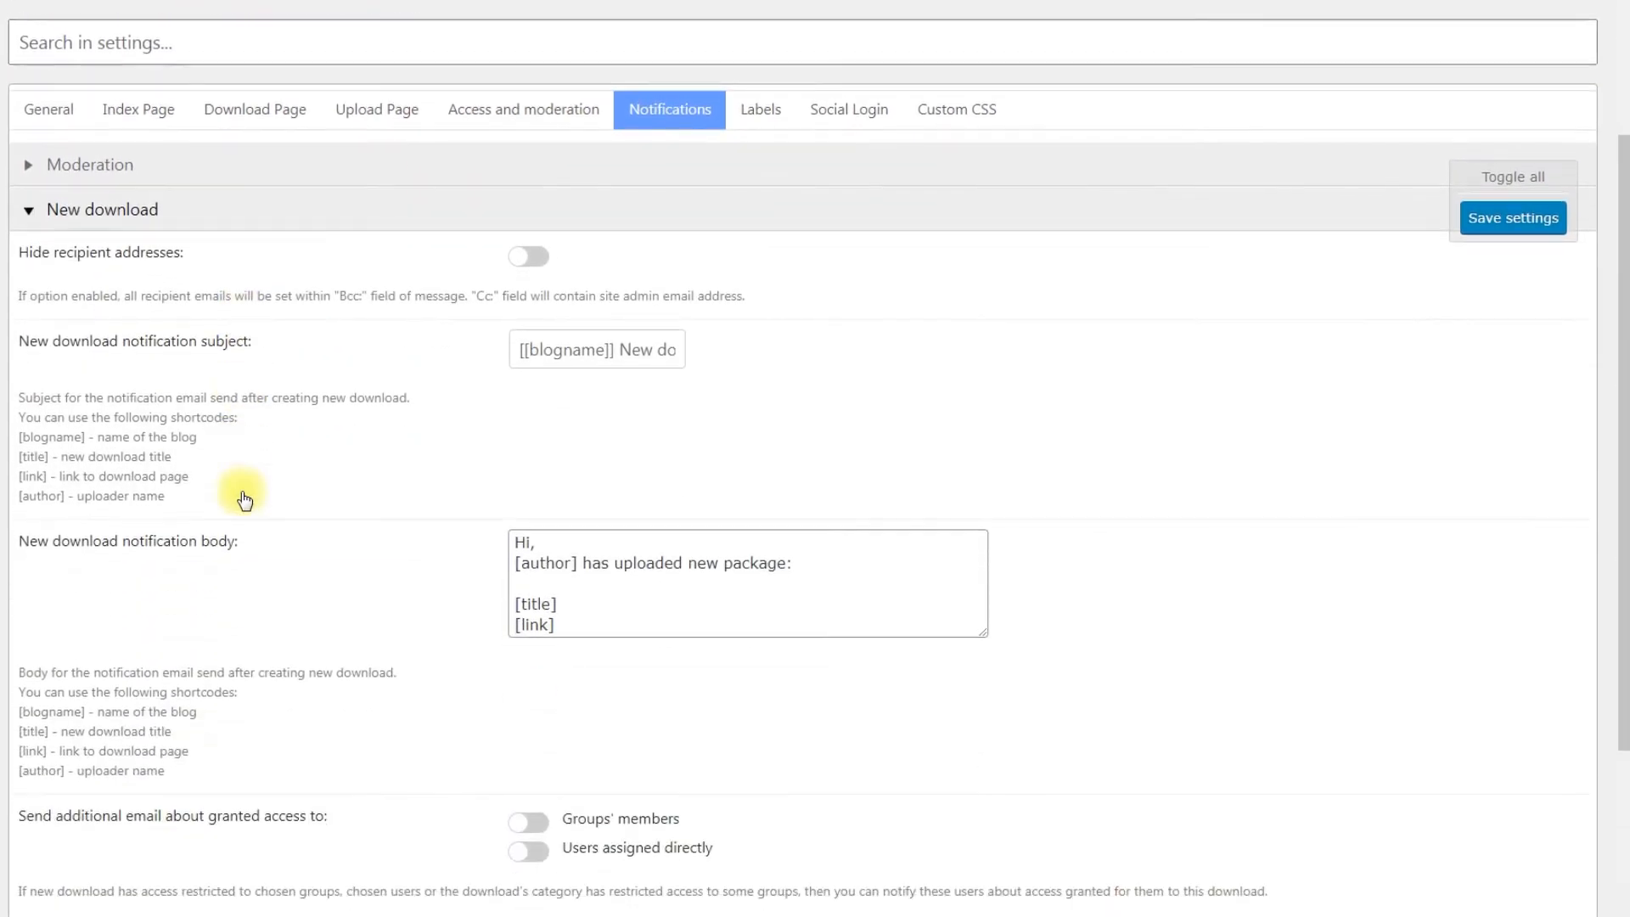
pyautogui.scroll(1, 242, 492)
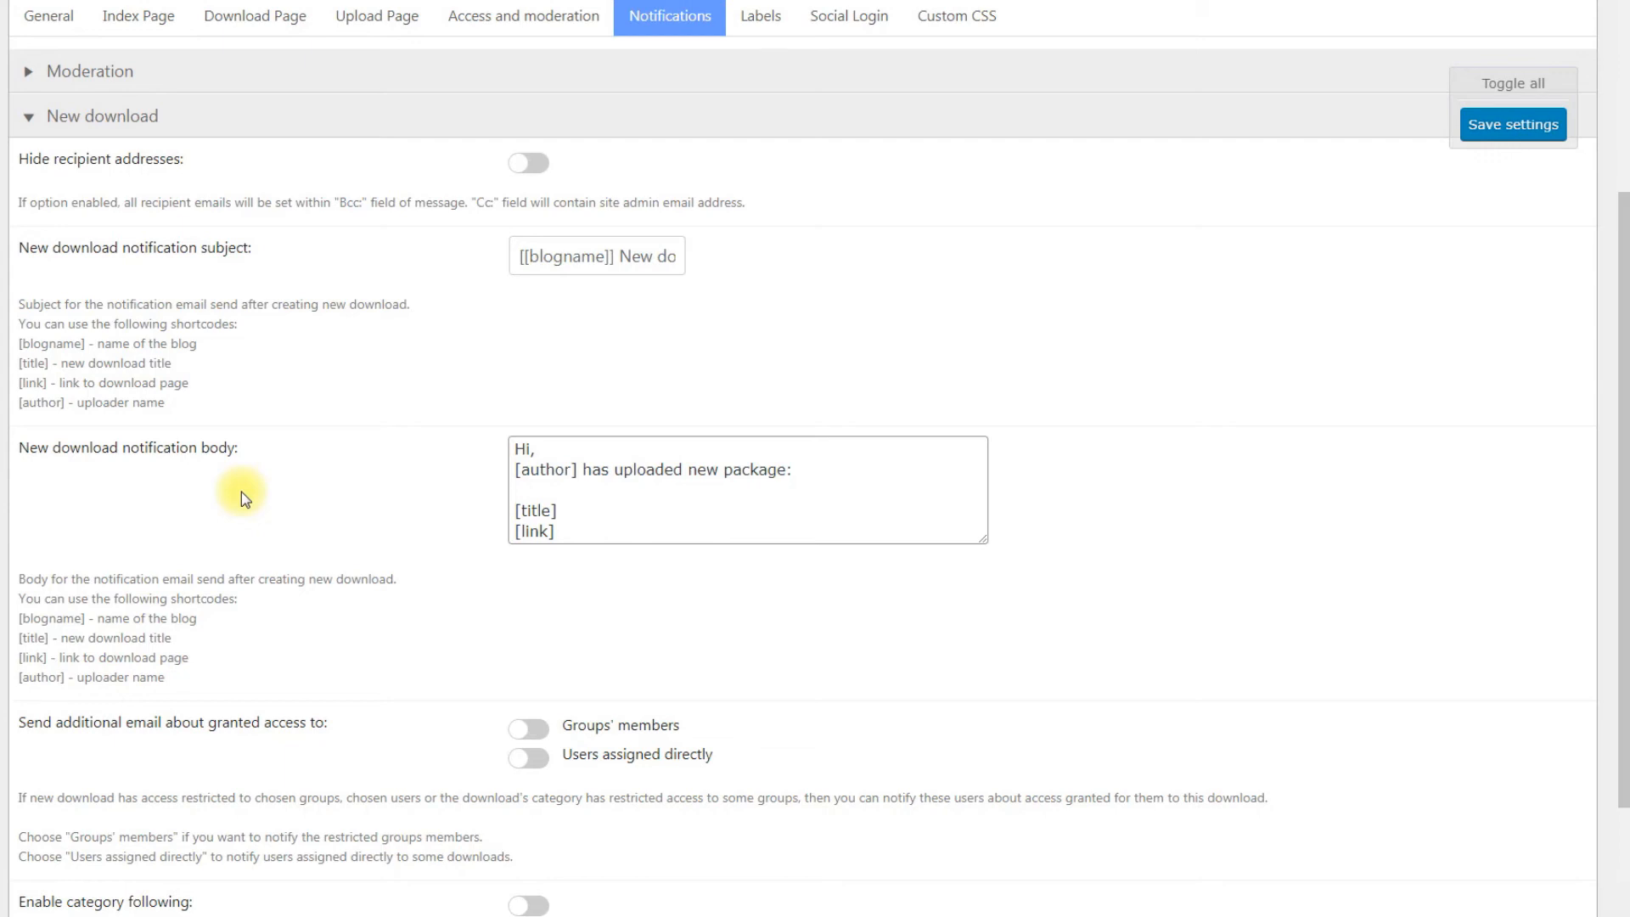
# Step: Enable new-download emails for Groups' members and directly assigned users, then view the Labels settings
pyautogui.click(530, 729)
pyautogui.click(534, 758)
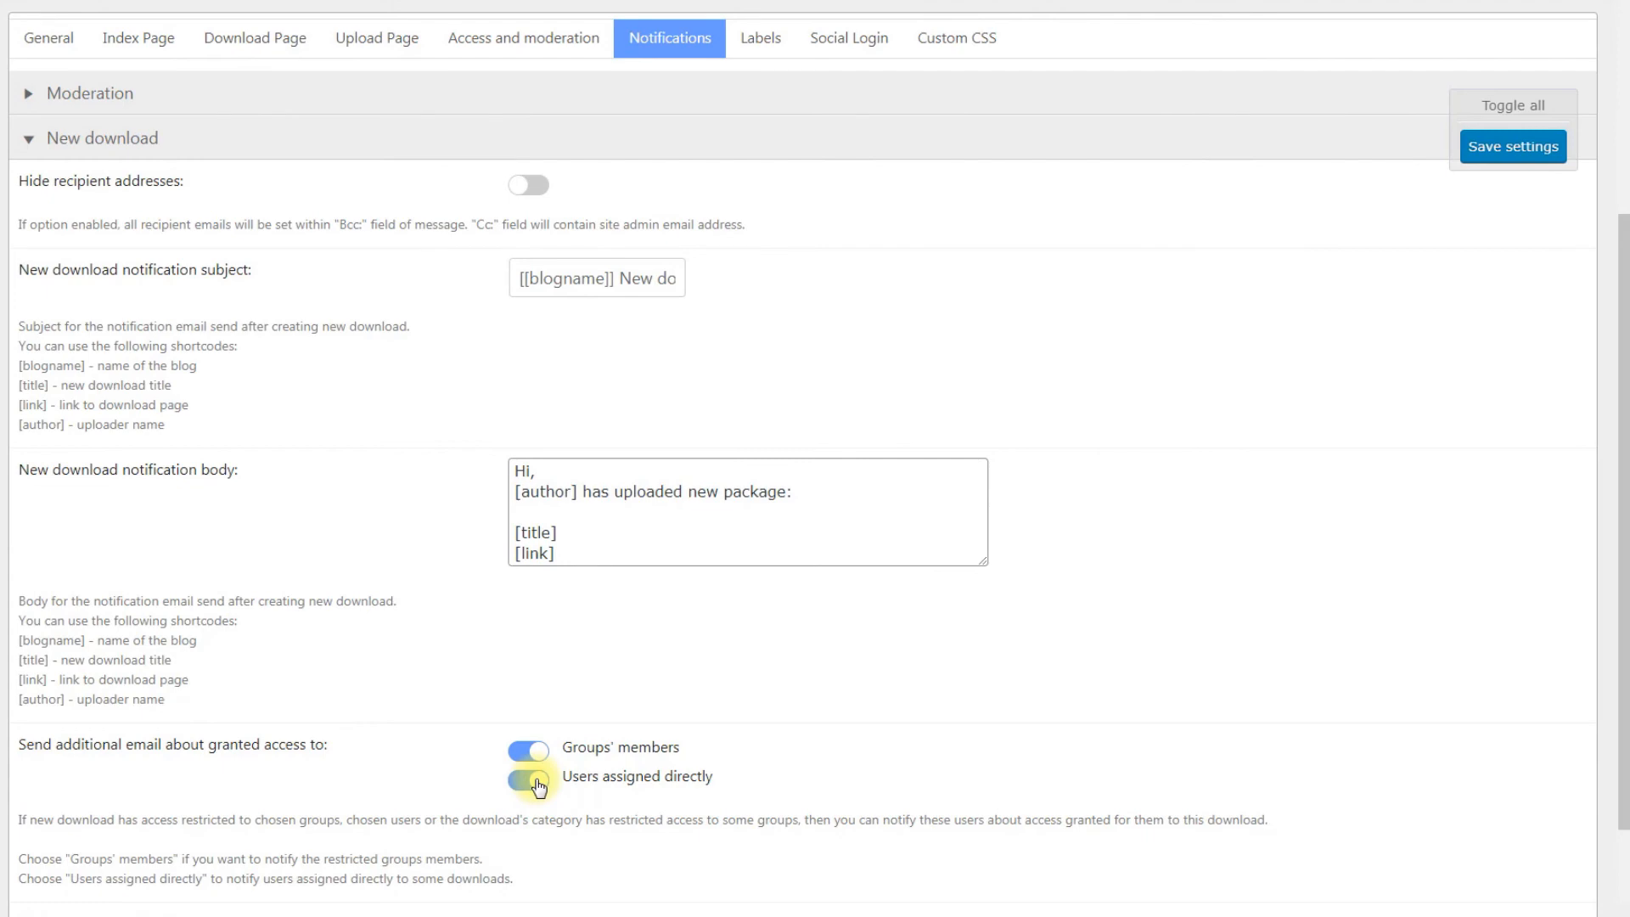
pyautogui.click(761, 37)
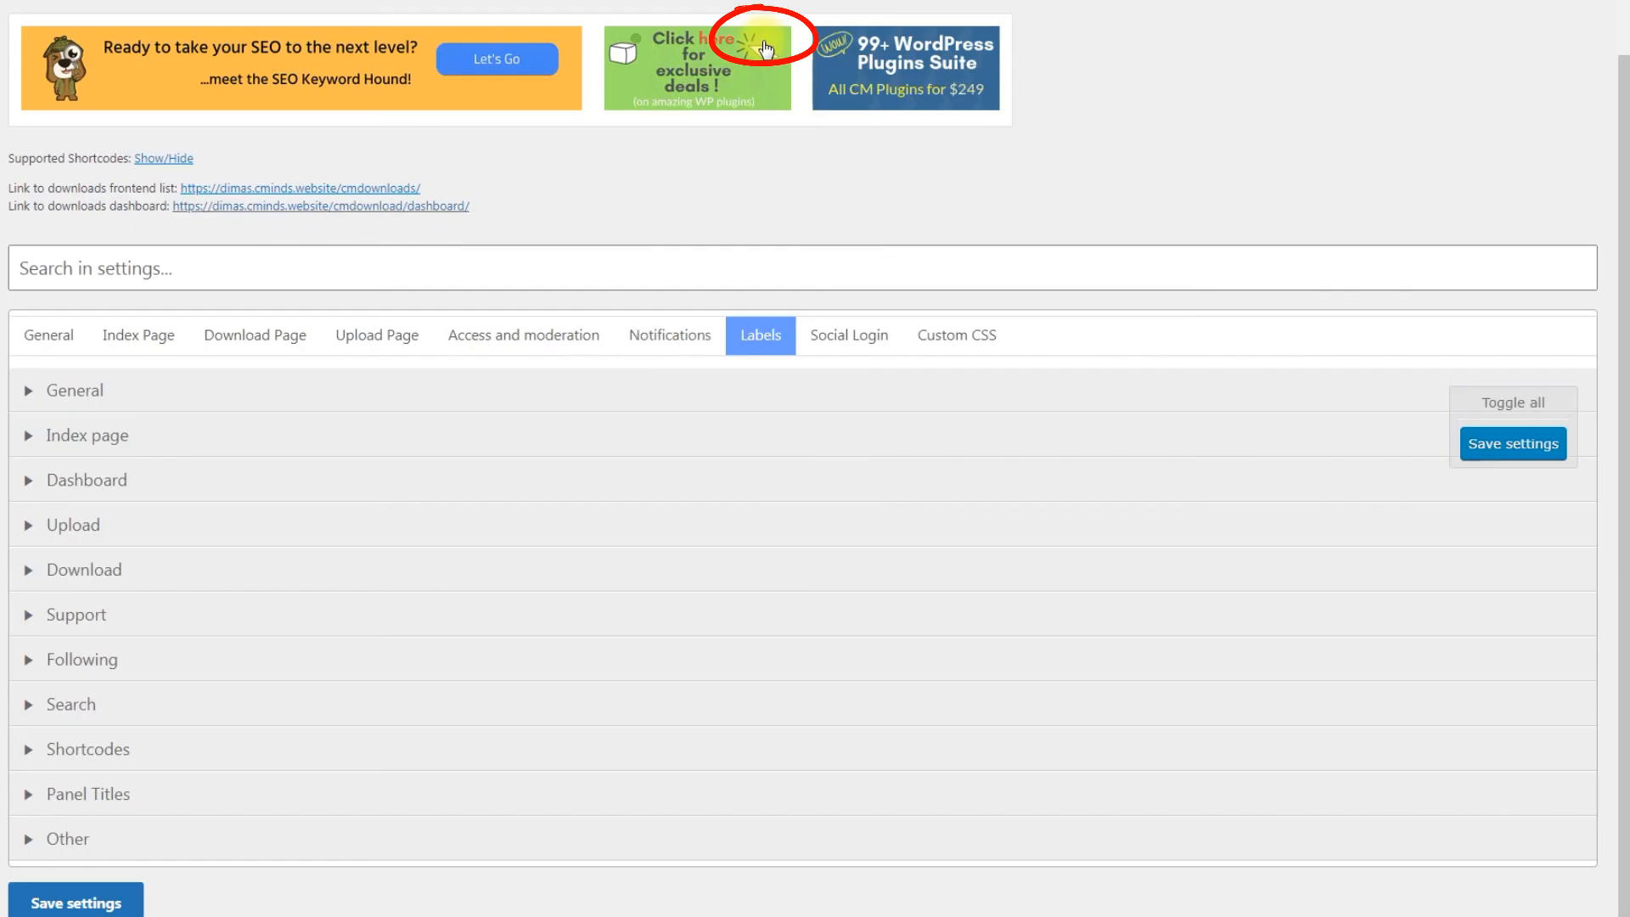
# Step: Expand all label sections on the Labels tab and scroll through them
pyautogui.click(1488, 408)
pyautogui.scroll(-12, 1232, 414)
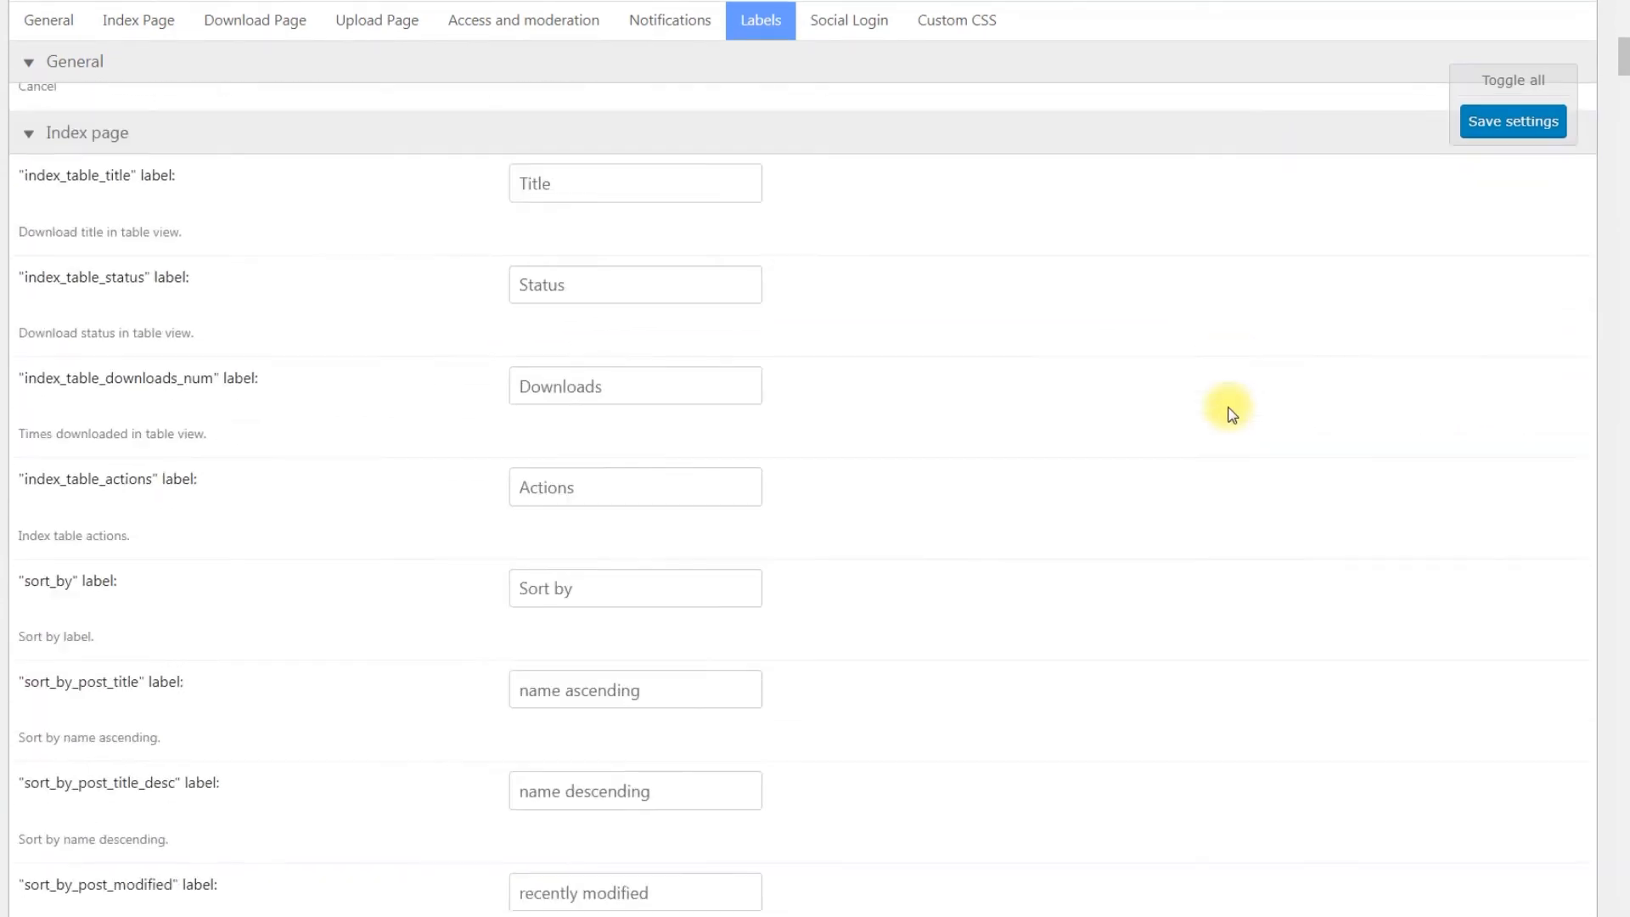
pyautogui.scroll(-14, 1232, 414)
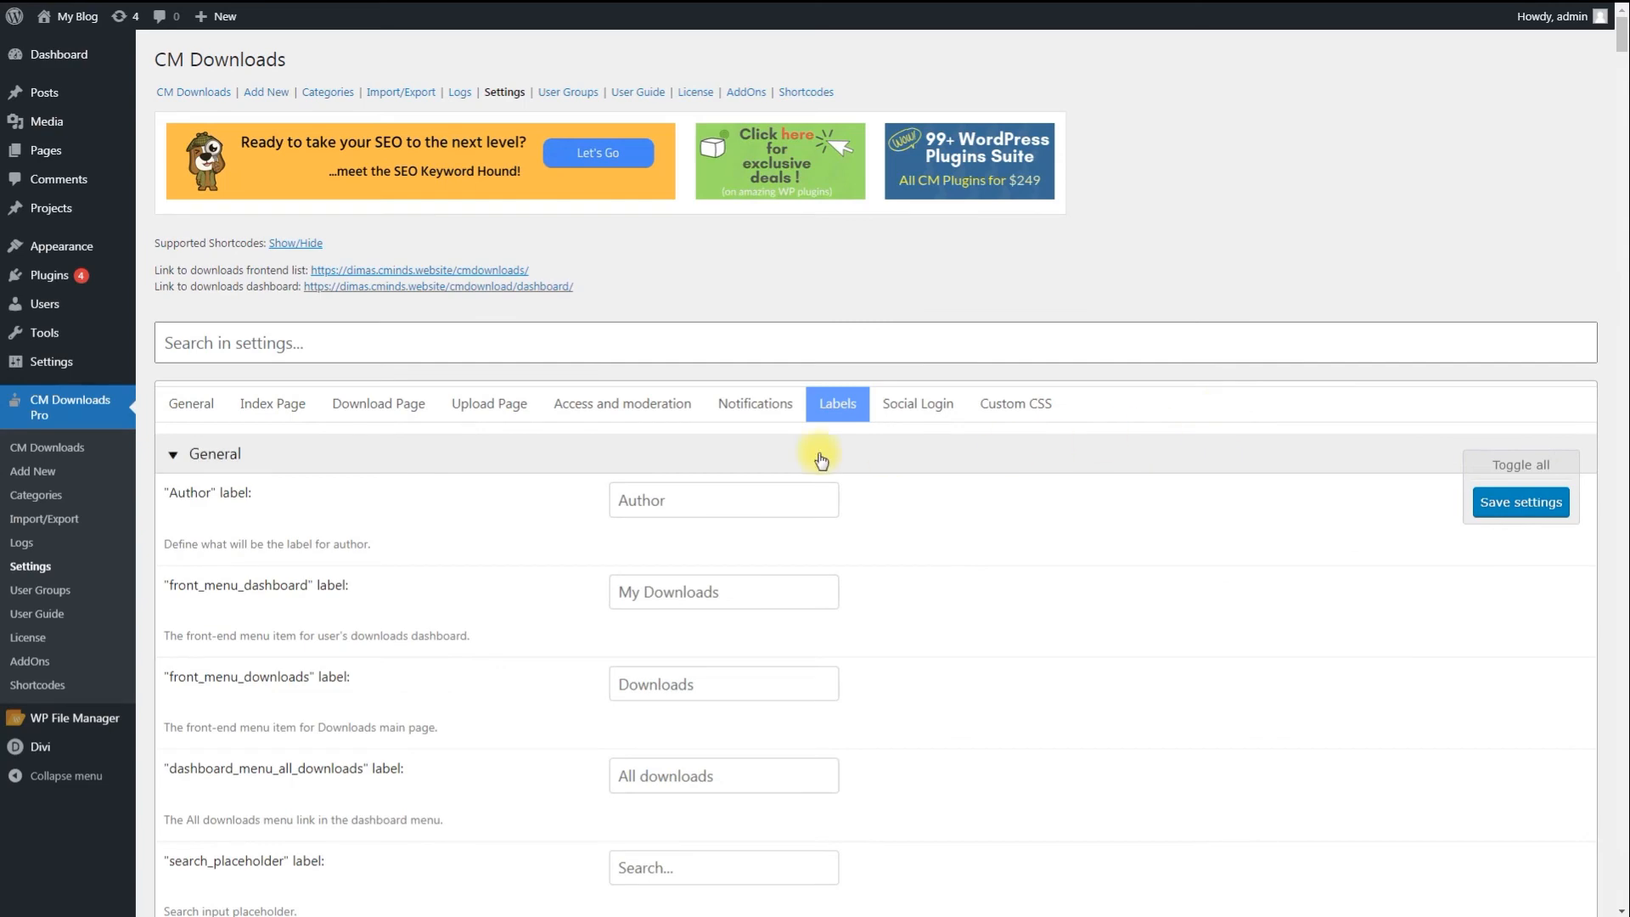
# Step: Switch on Show disclaimer for first time users in the General tab's Disclaimer section
pyautogui.click(207, 401)
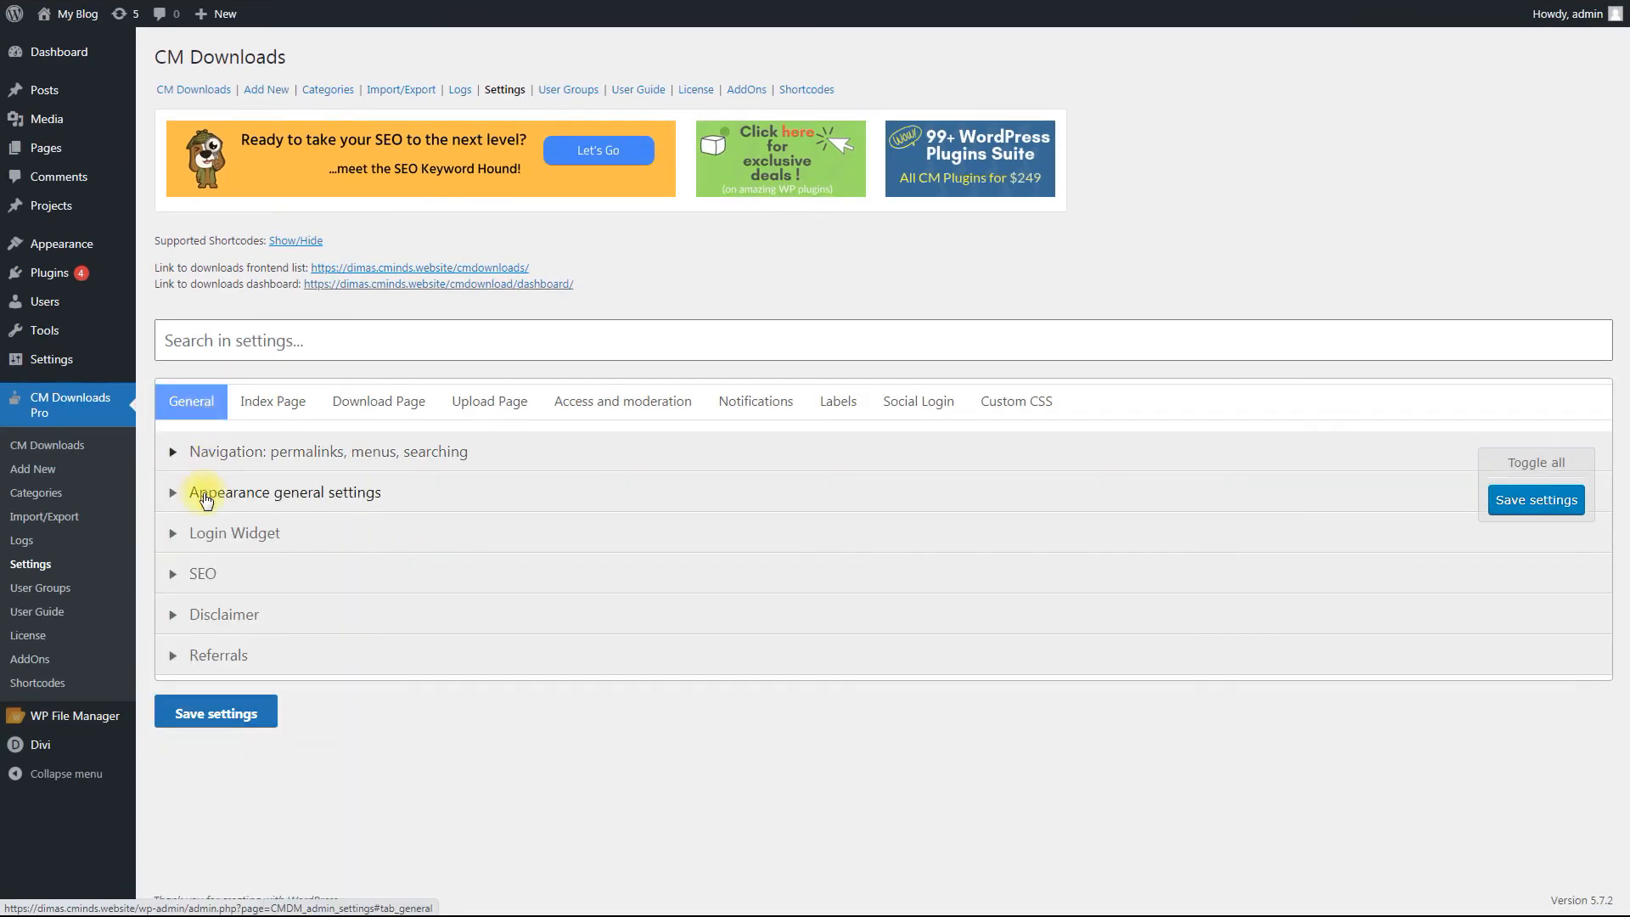
pyautogui.click(251, 621)
pyautogui.scroll(-4, 250, 621)
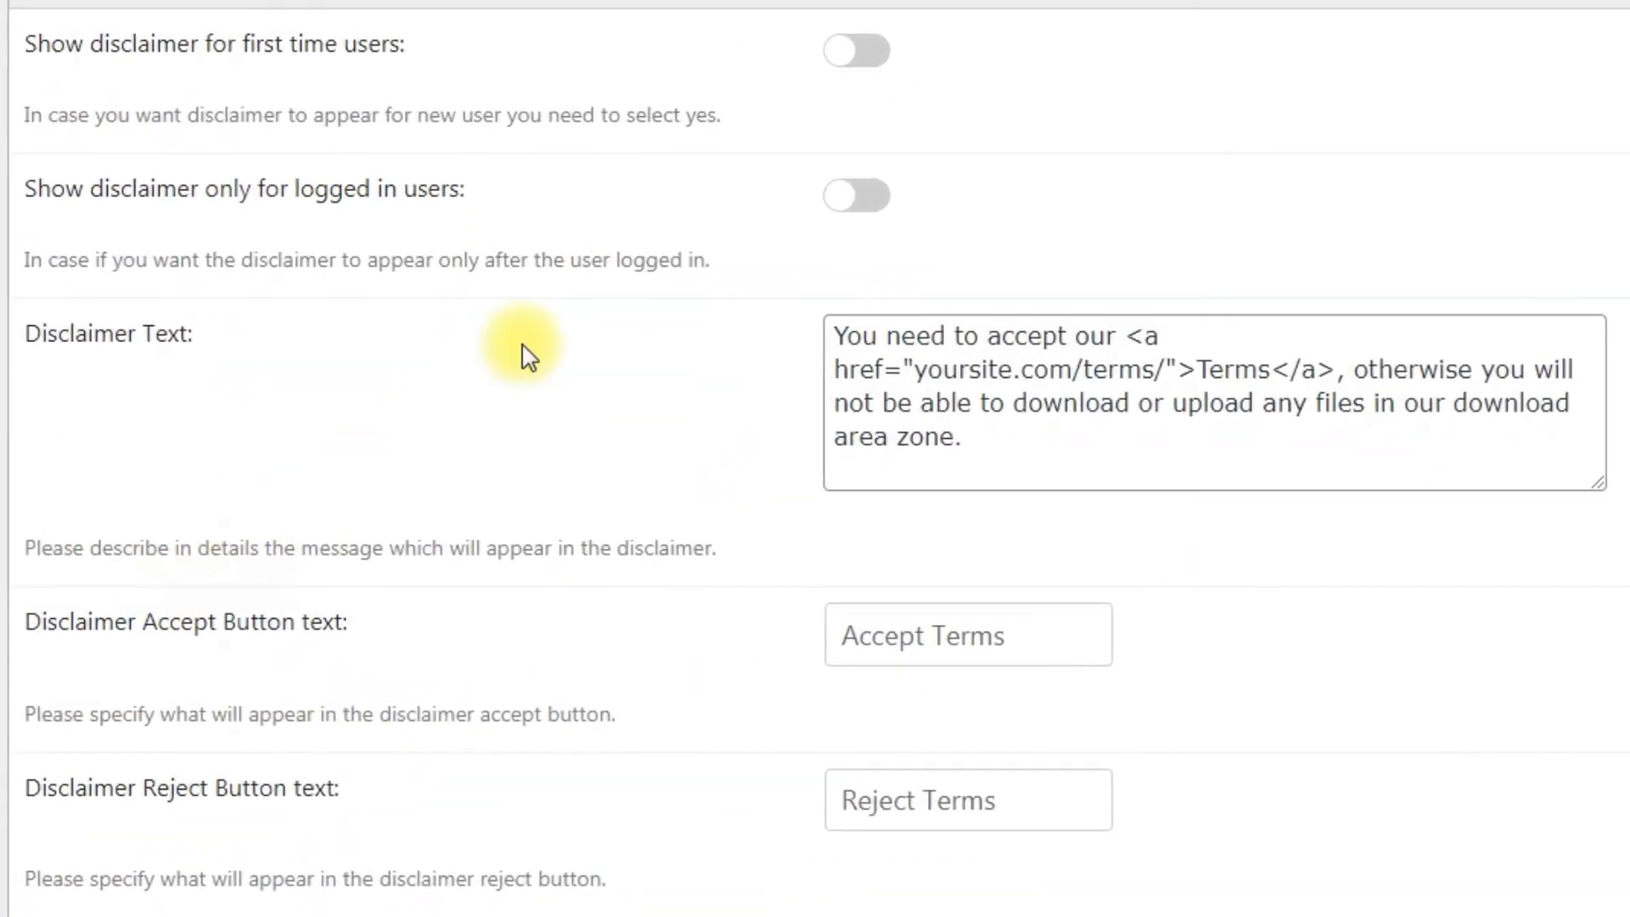
pyautogui.click(848, 59)
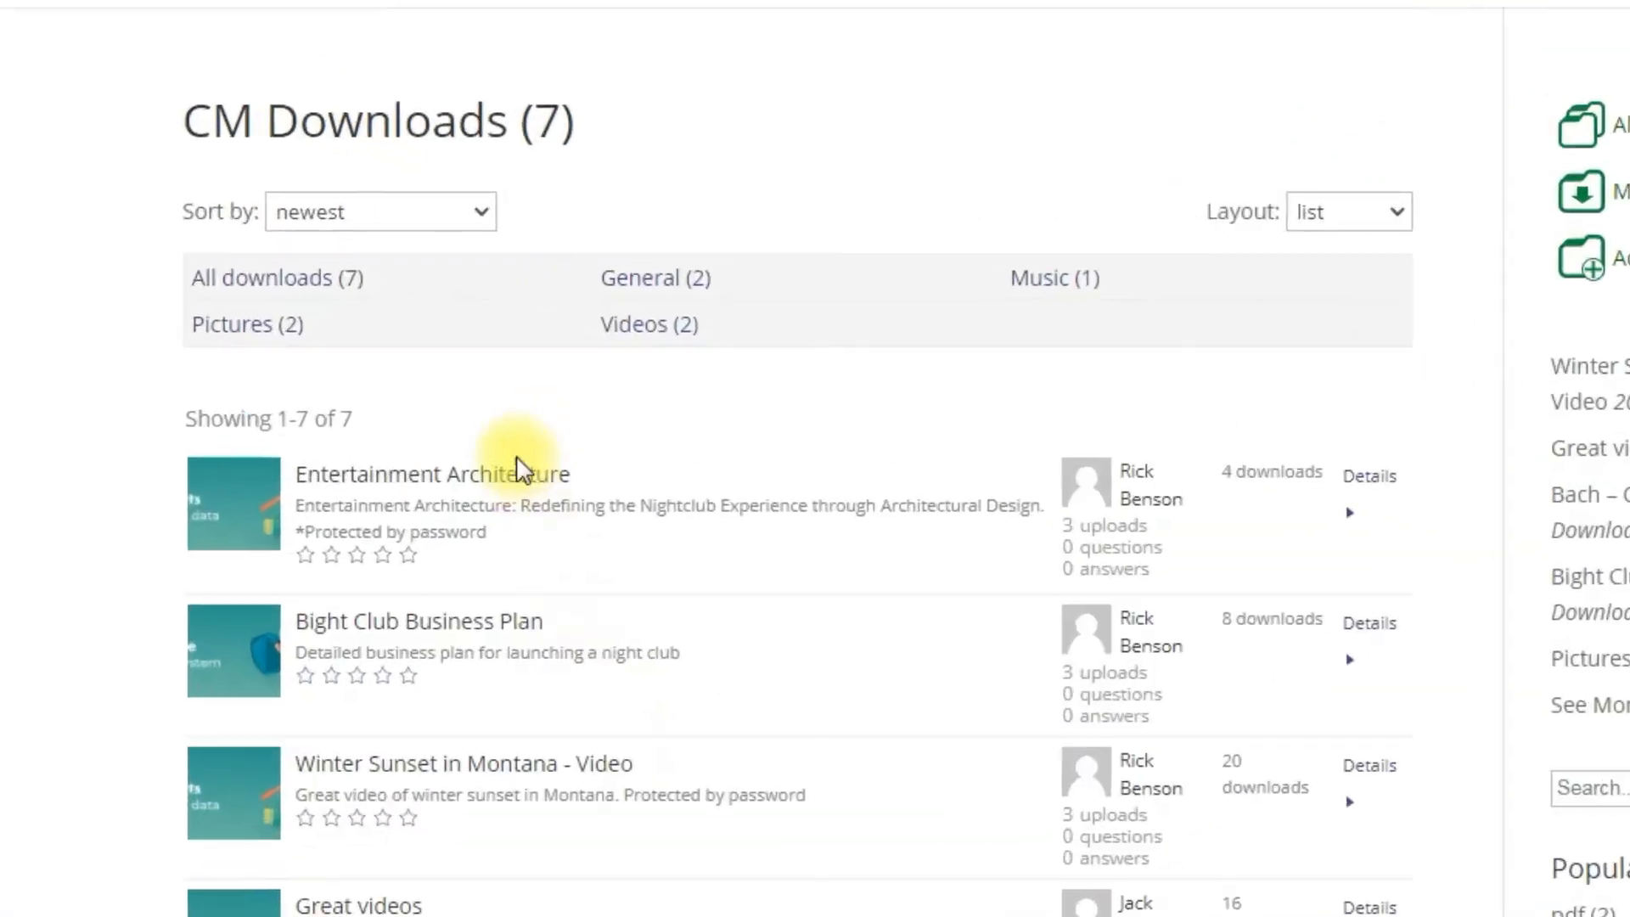
# Step: Download the Entertainment Architecture PDF, entering its download password on the details page
pyautogui.click(519, 489)
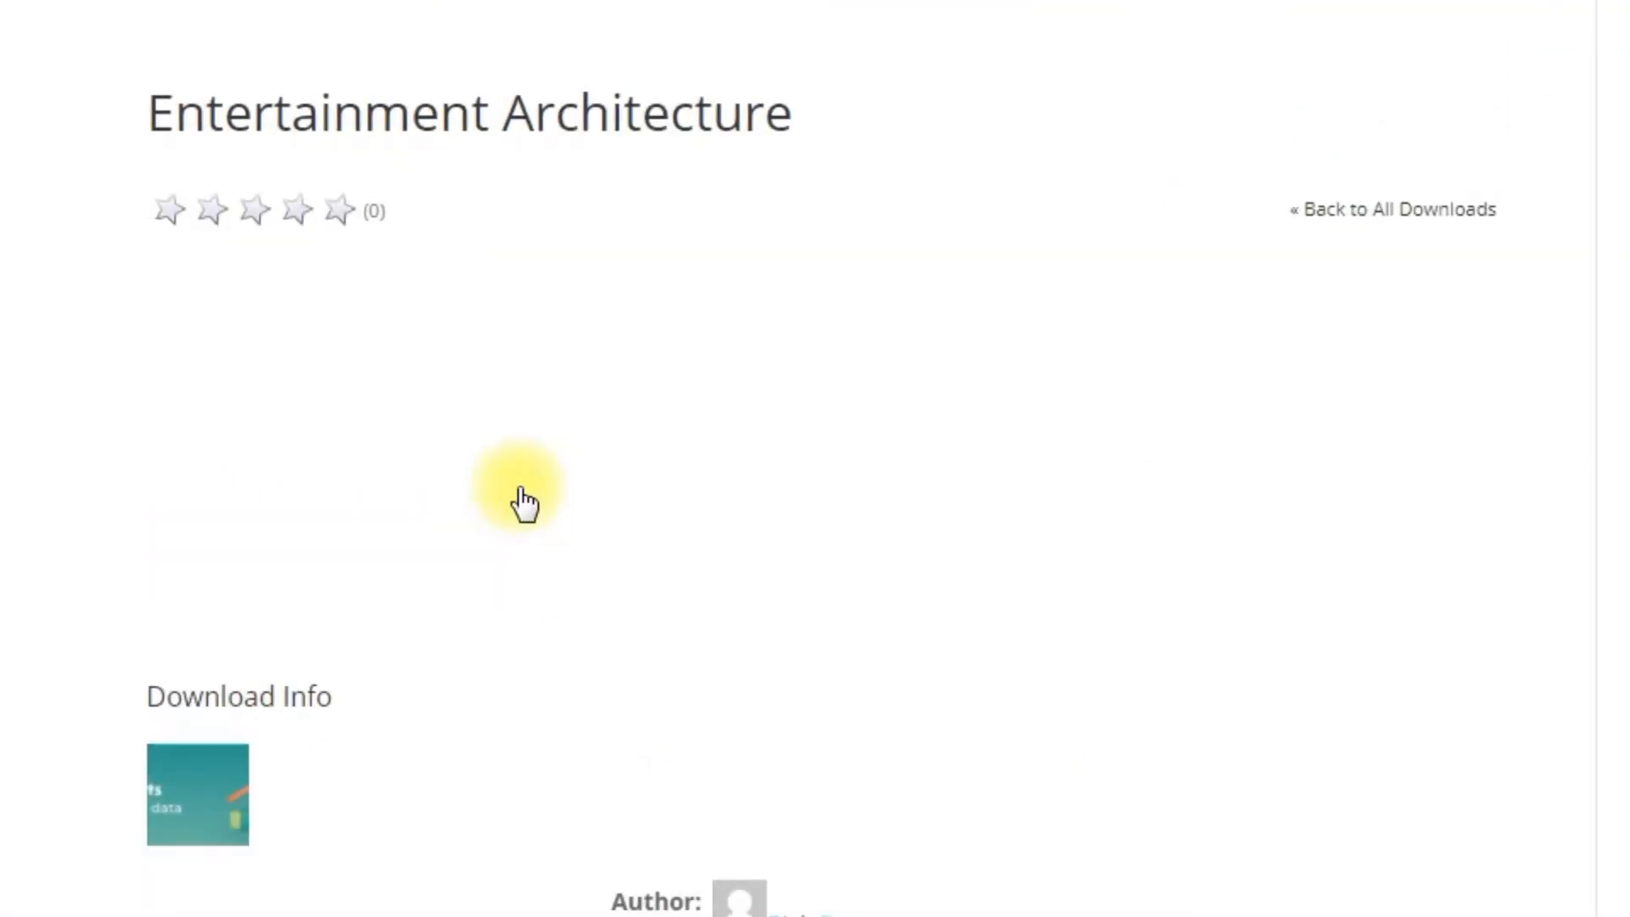
pyautogui.scroll(-8, 522, 501)
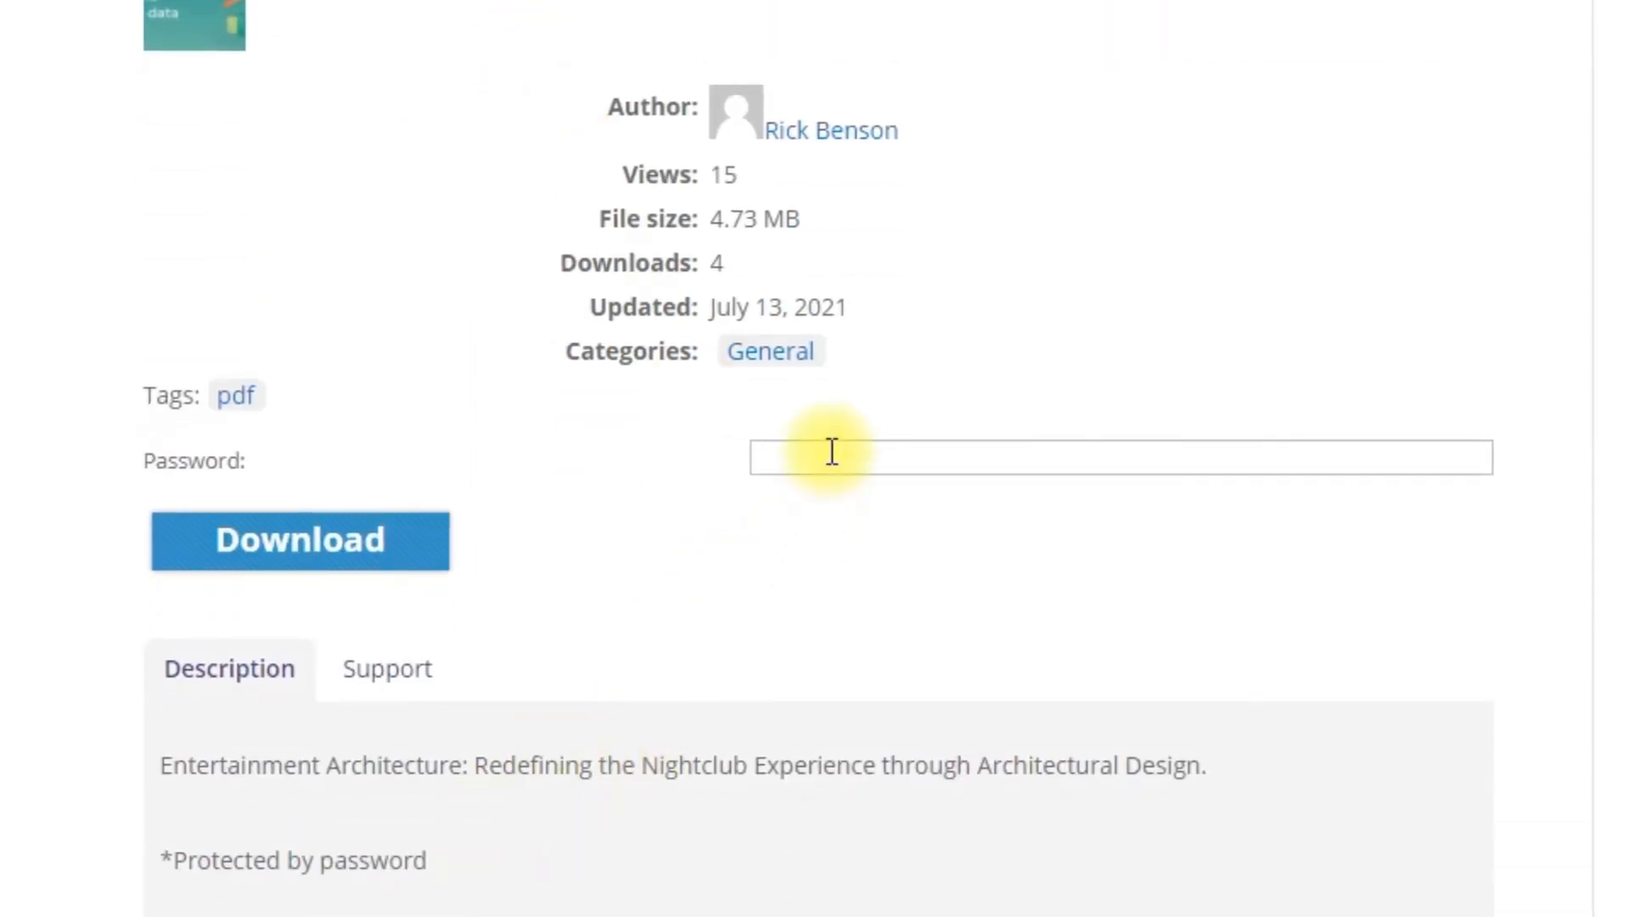
pyautogui.click(247, 572)
pyautogui.click(829, 463)
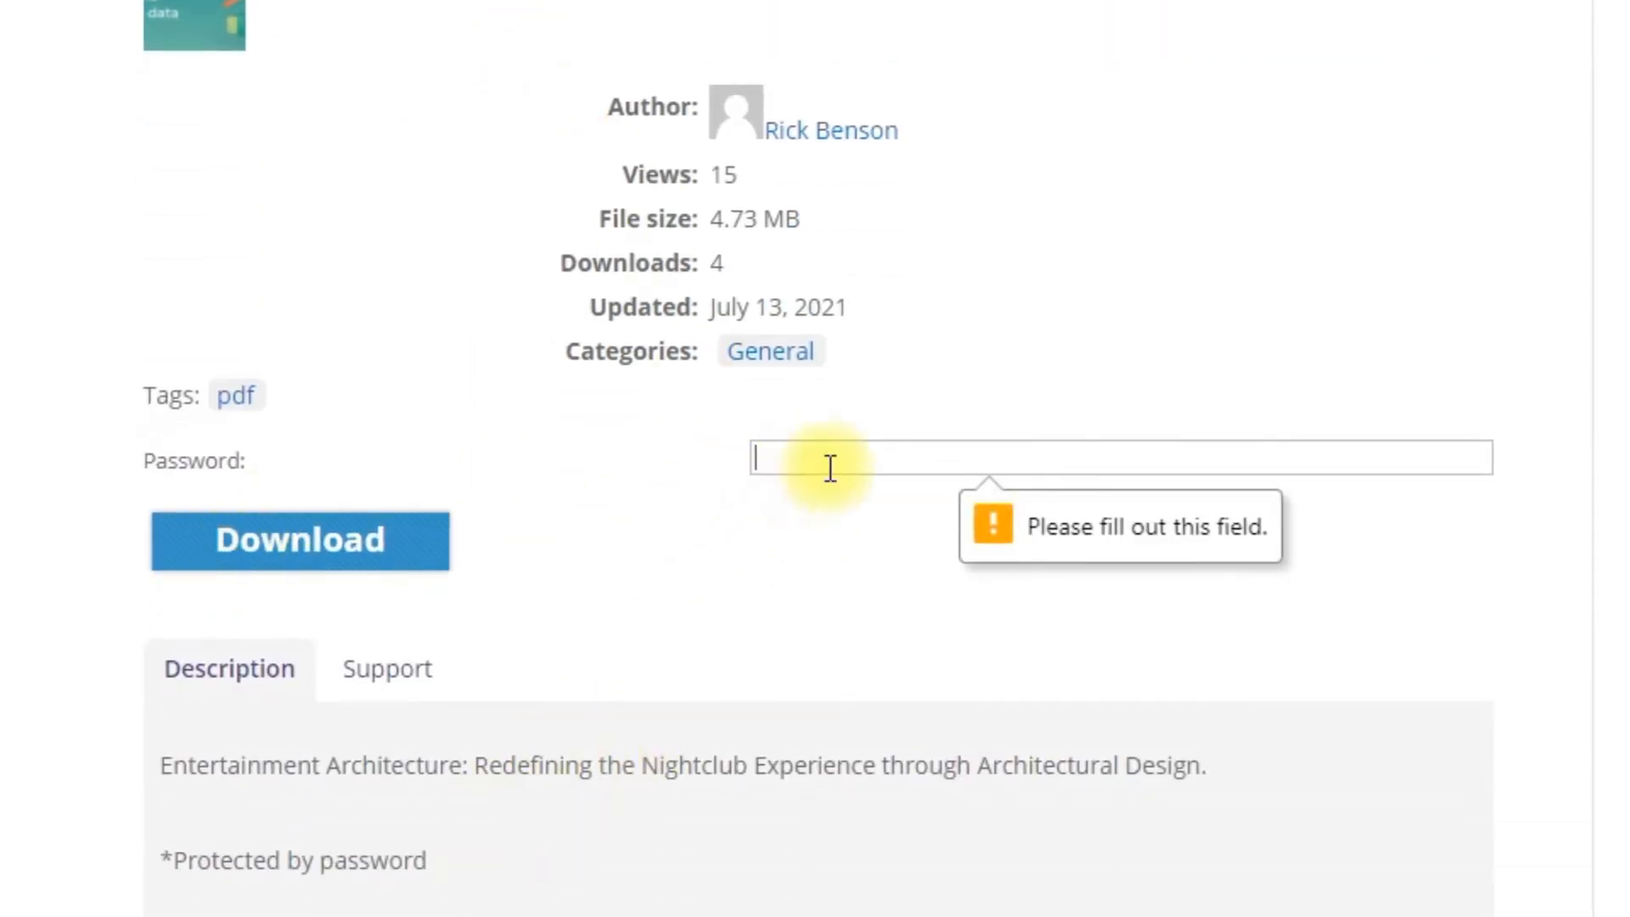
pyautogui.write('123')
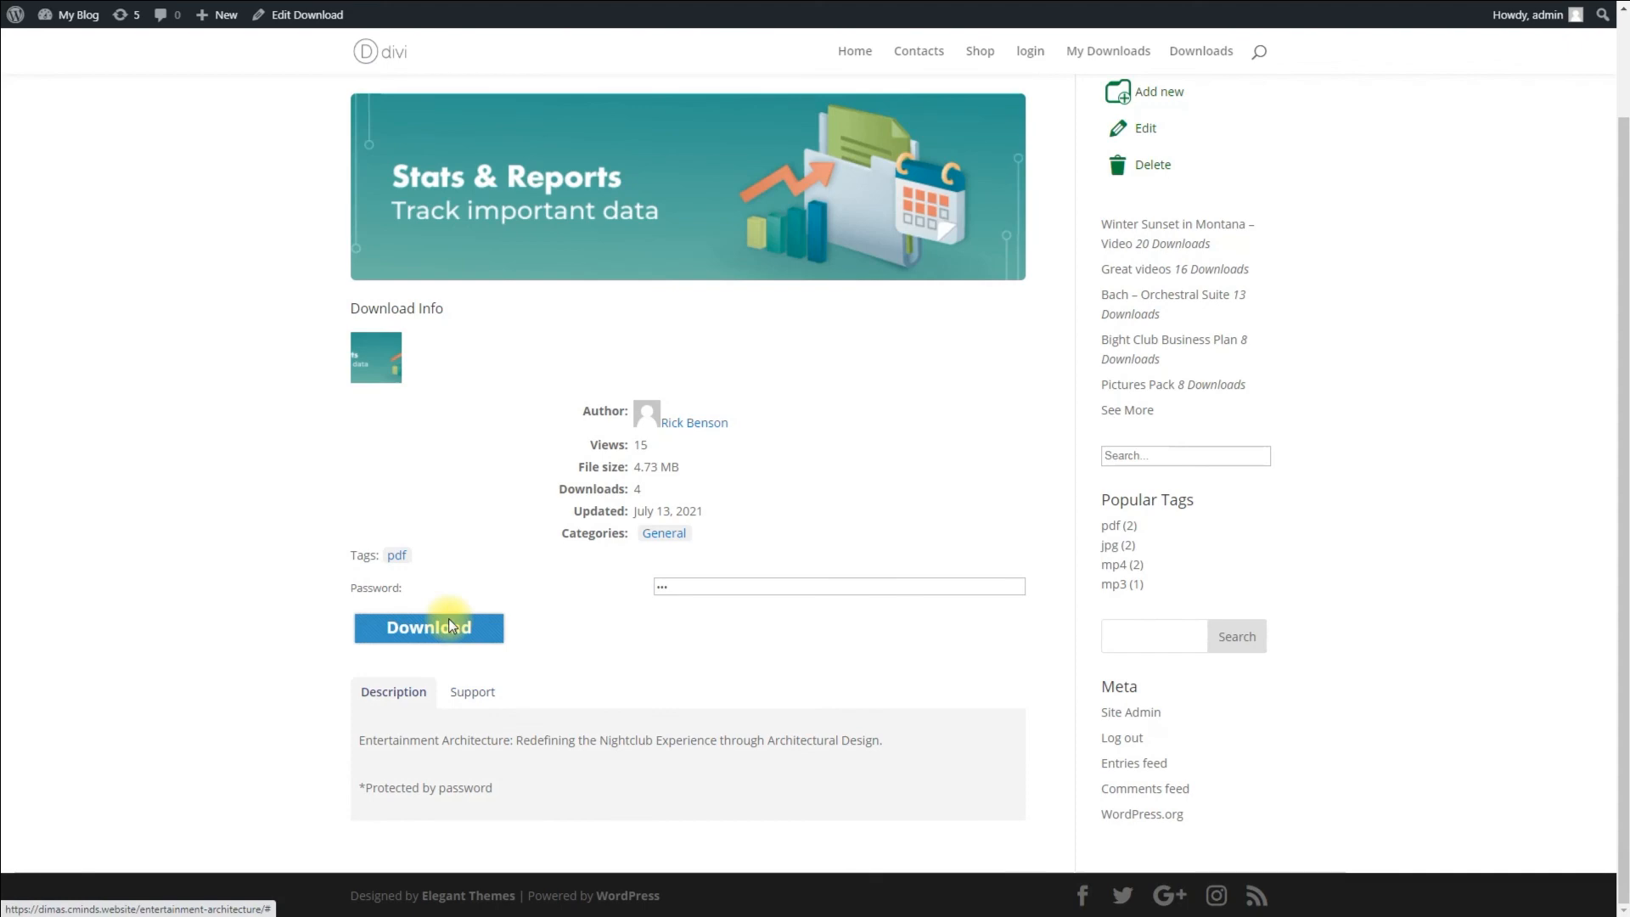
pyautogui.click(451, 626)
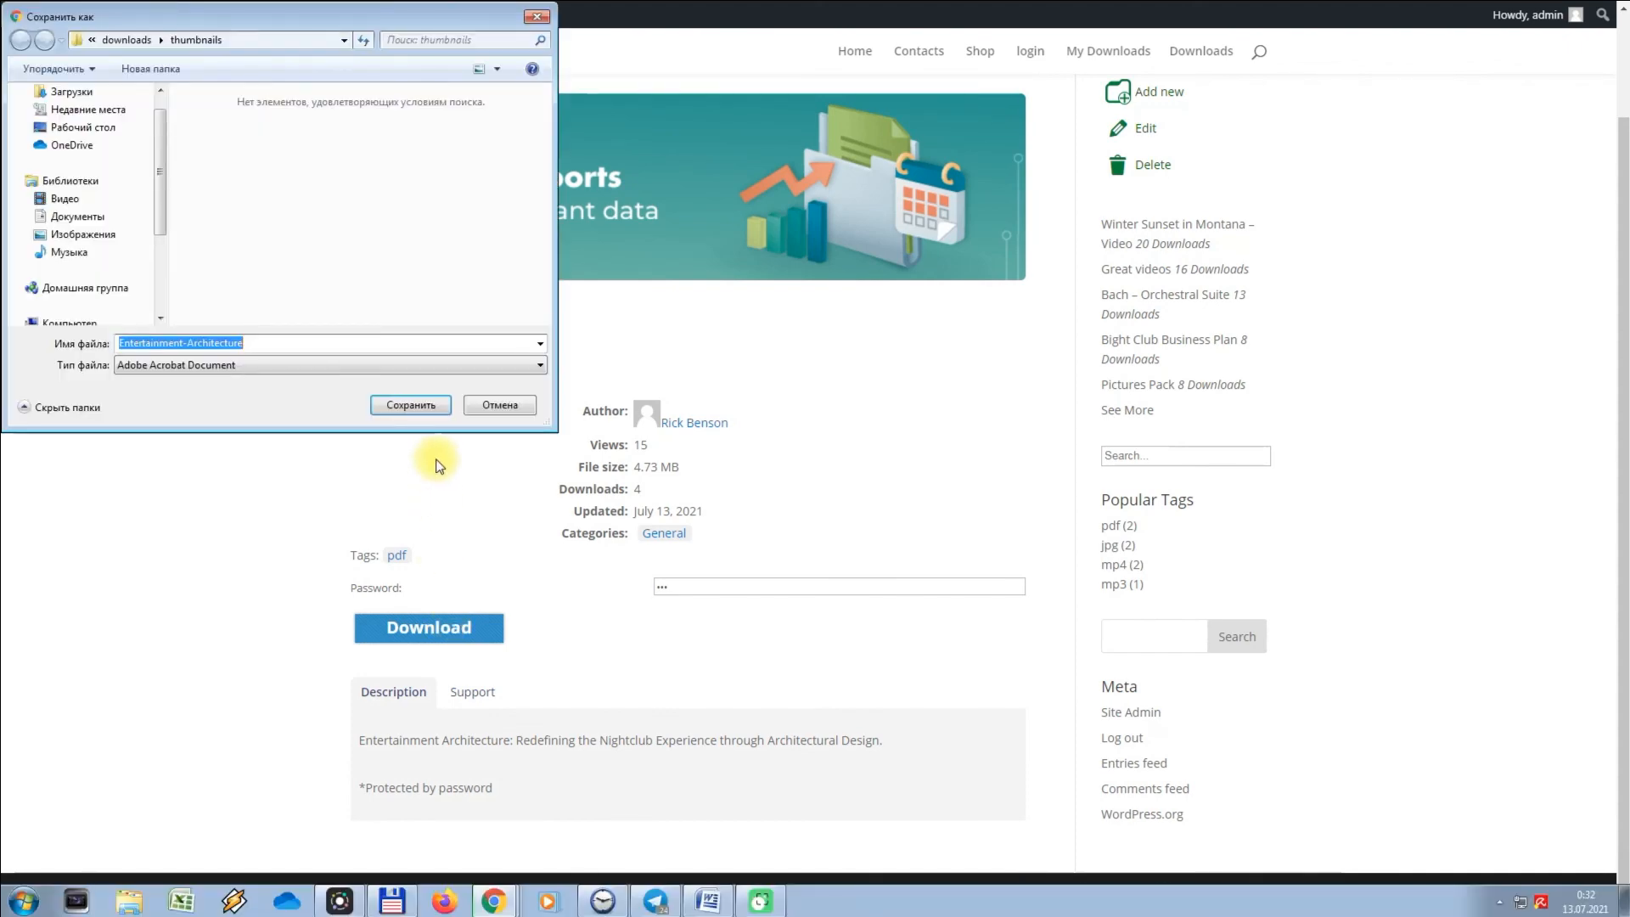